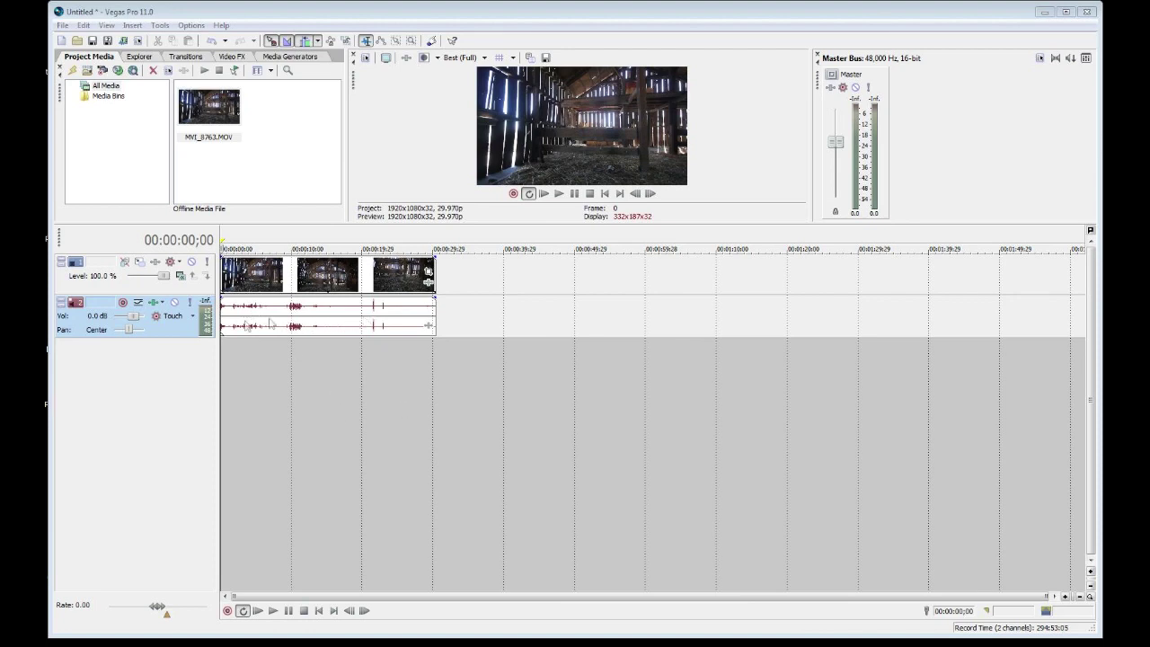
- Bring up the context menu for the audio track under the MVI_8763.MOV clips
right_click(77, 327)
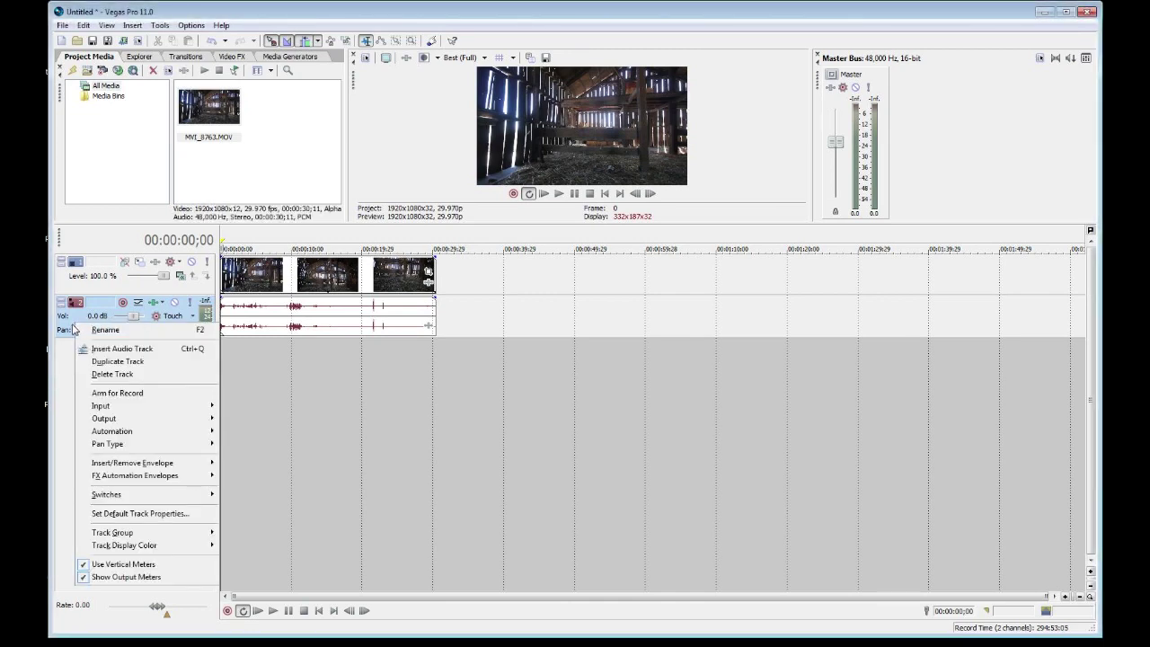
- Delete the audio track and mark a loop region from 00:00:04;27 to 00:00:15;24
left_click(147, 378)
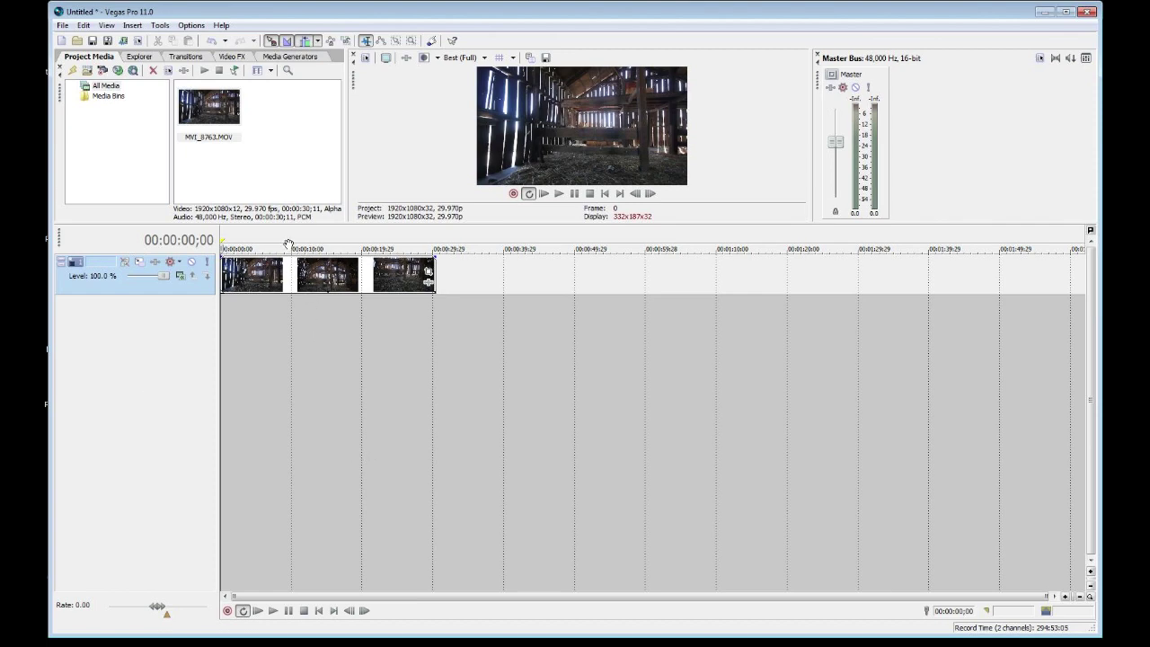
left_click_drag(286, 239, 364, 238)
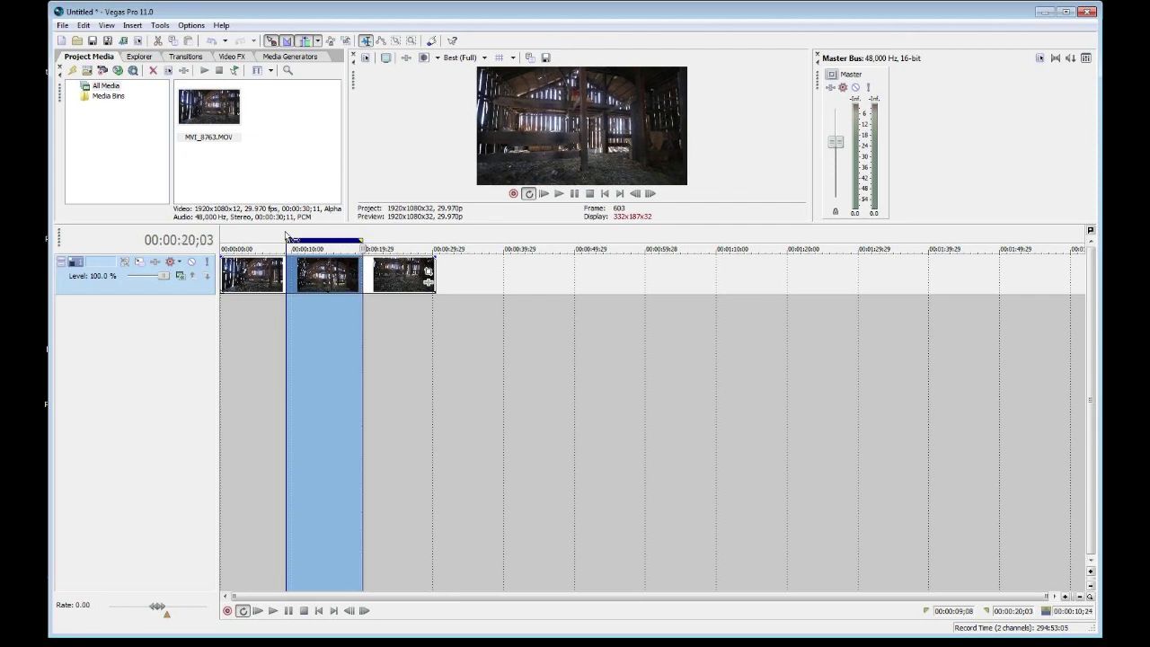
left_click(255, 240)
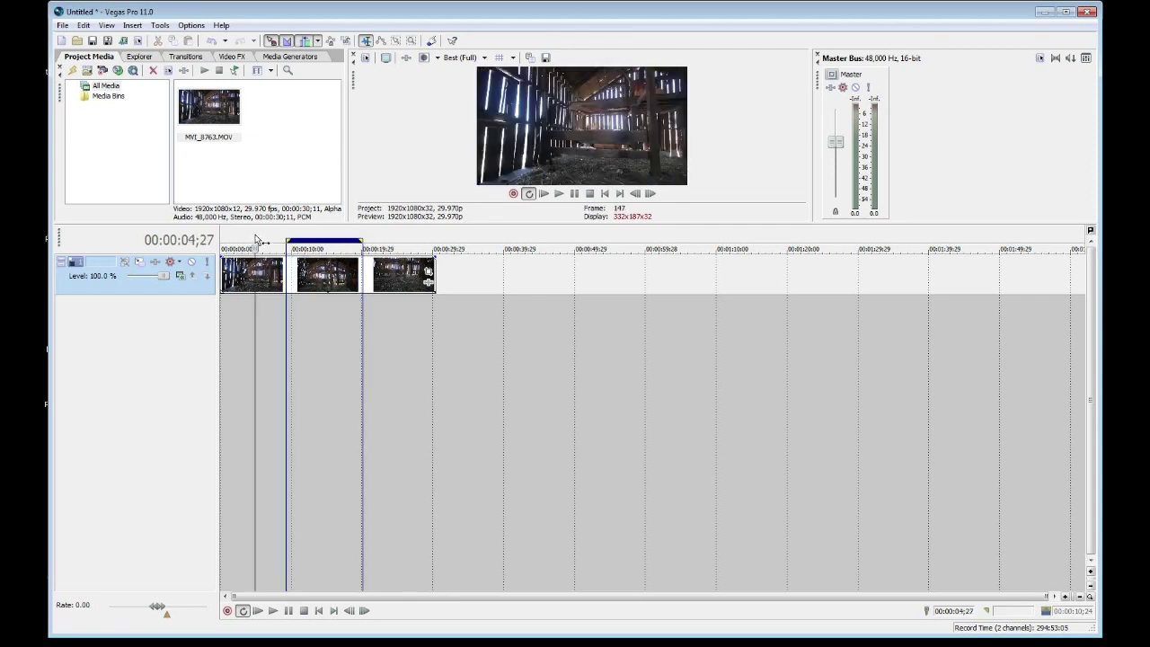
left_click_drag(257, 239, 326, 236)
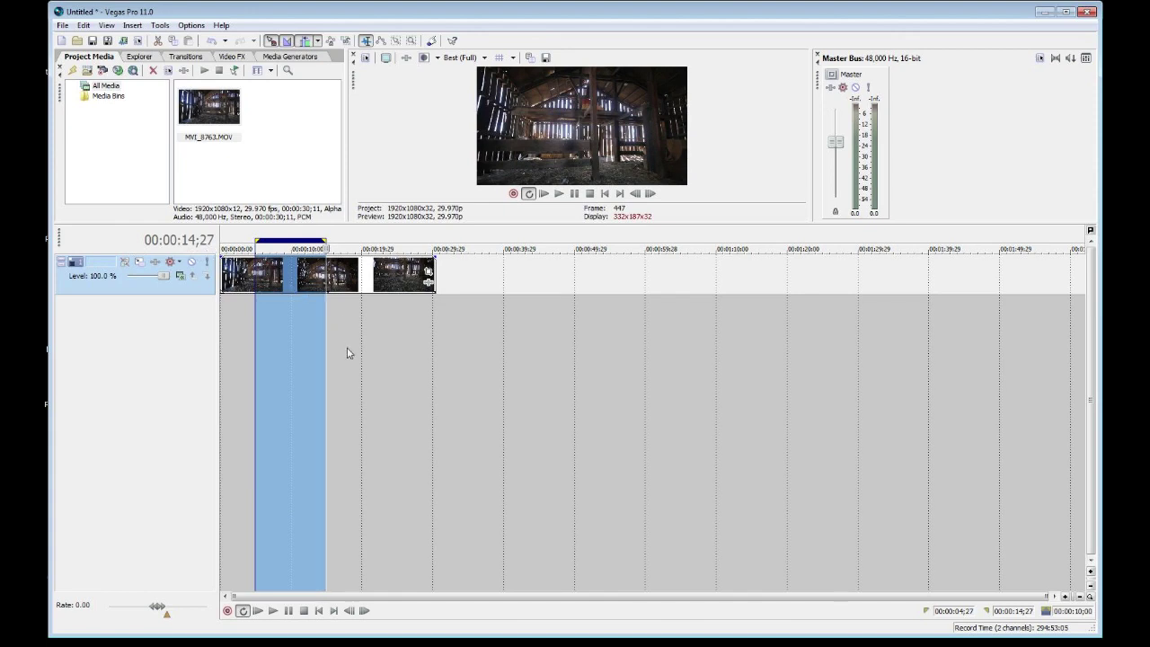
mouse_move(326, 242)
left_mouse_down()
mouse_move(381, 243)
mouse_move(279, 241)
mouse_move(333, 240)
left_mouse_up()
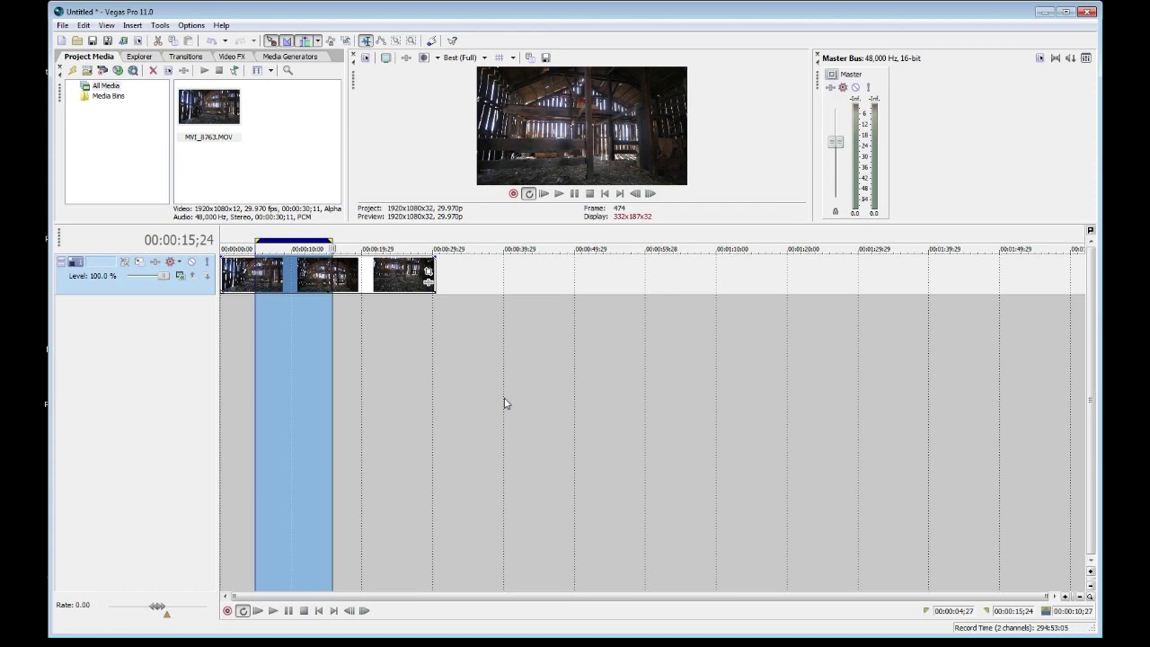
- Start Render to New Track, collapse the Sony AVC/MVC templates, and browse for the save location
left_click(159, 27)
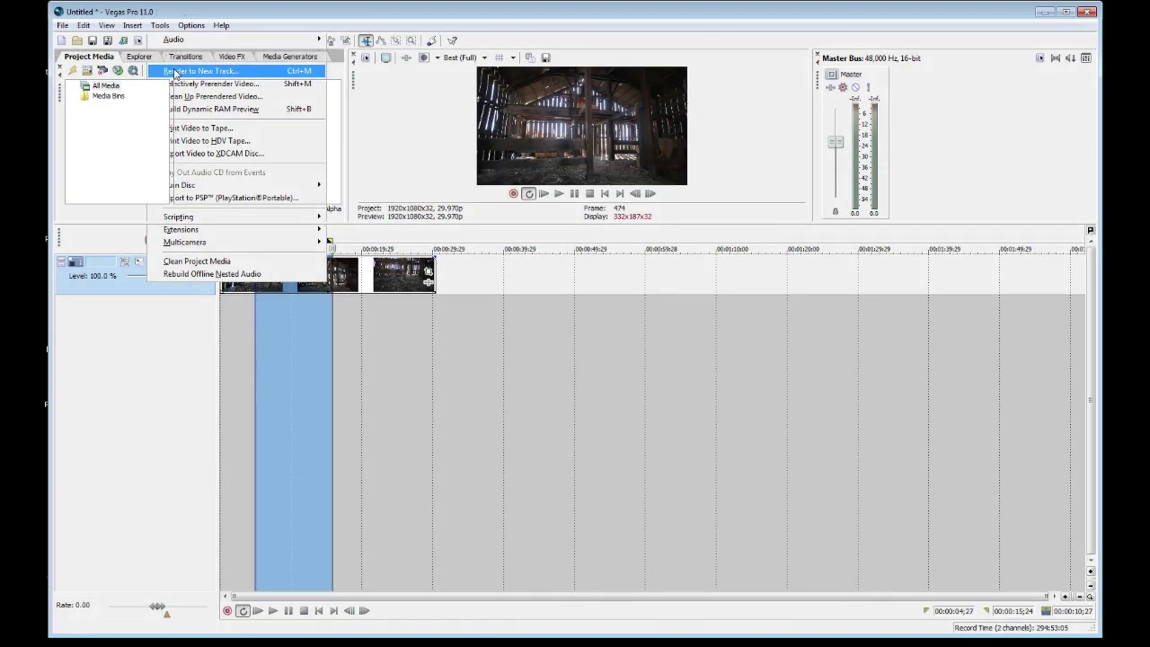
left_click(219, 121)
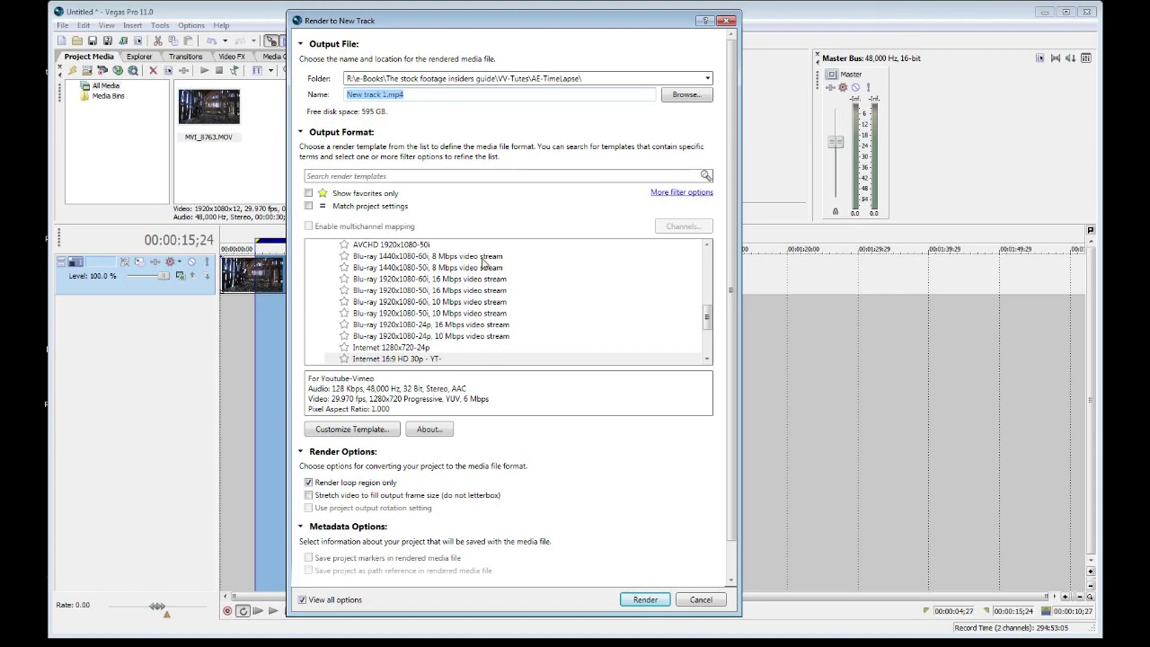
left_click_drag(708, 321, 709, 247)
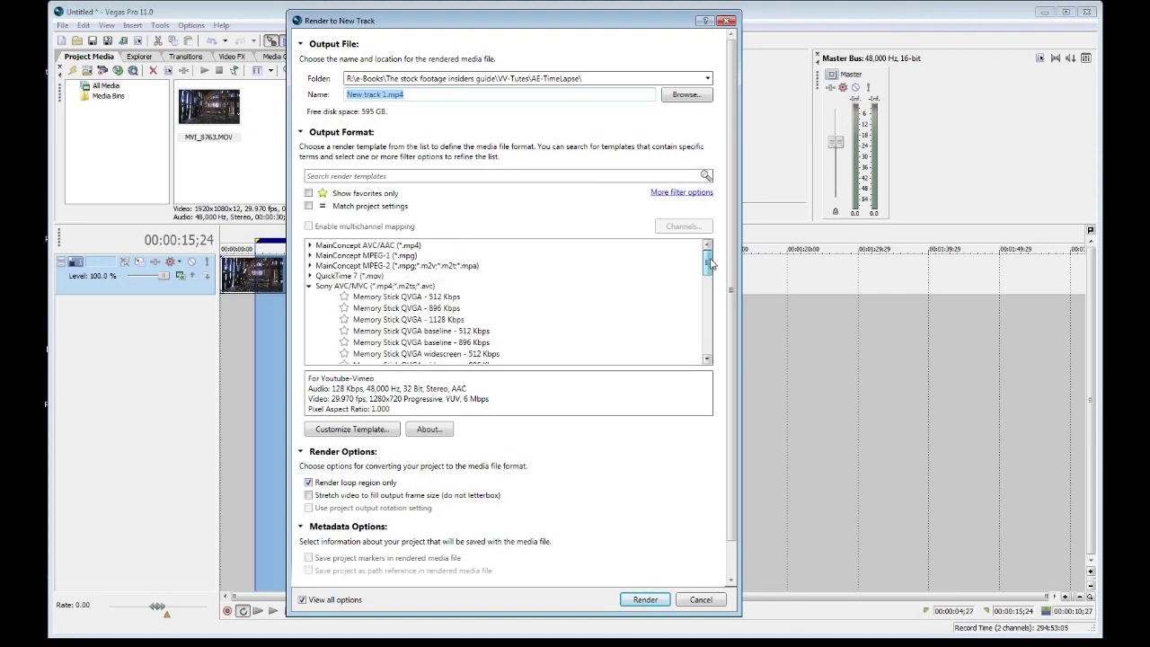
left_click(310, 286)
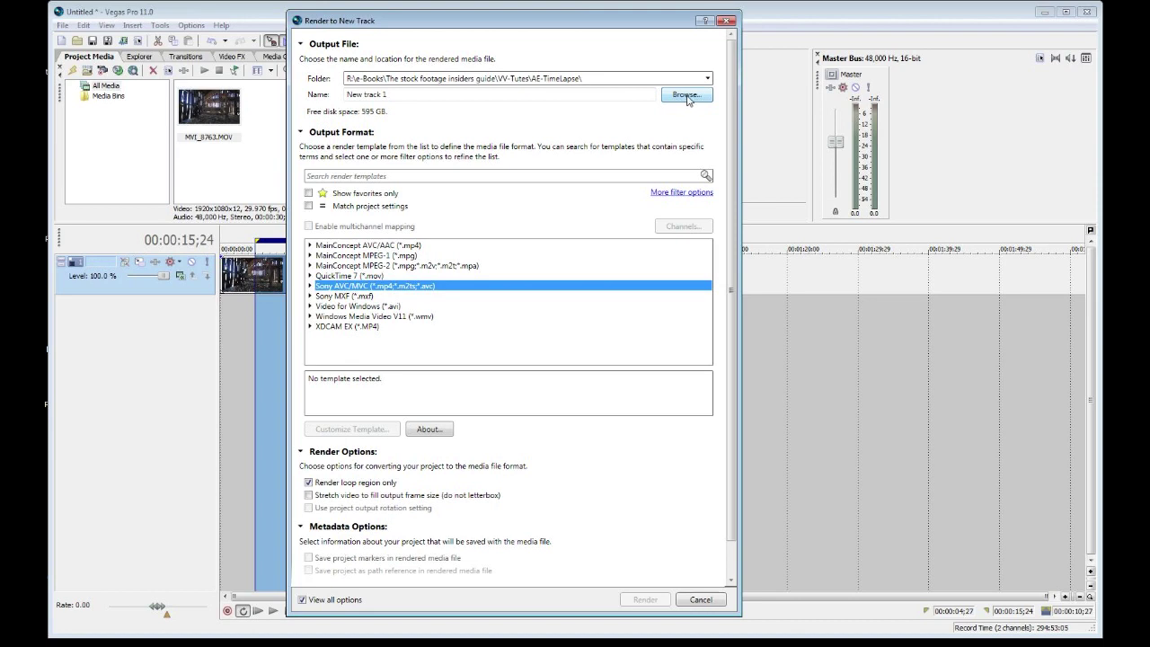
left_click(686, 95)
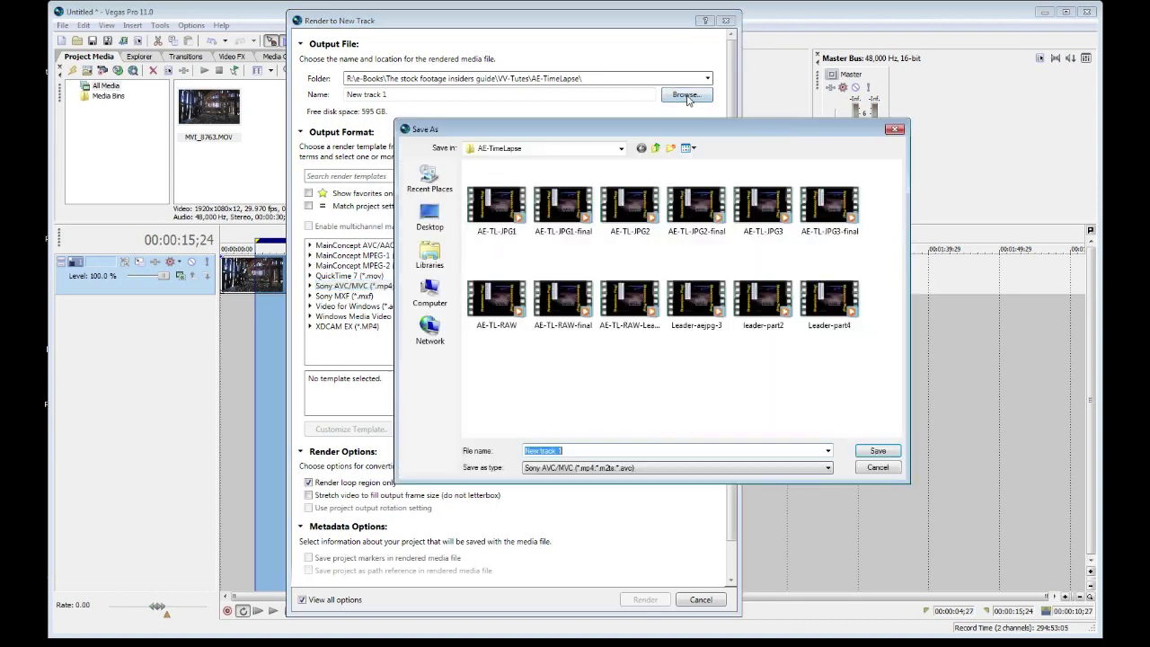
- Browse New Volume (F:) > stock raw > raw-from T2i, then cancel, keeping the AE-TimeLapse folder
left_click(620, 149)
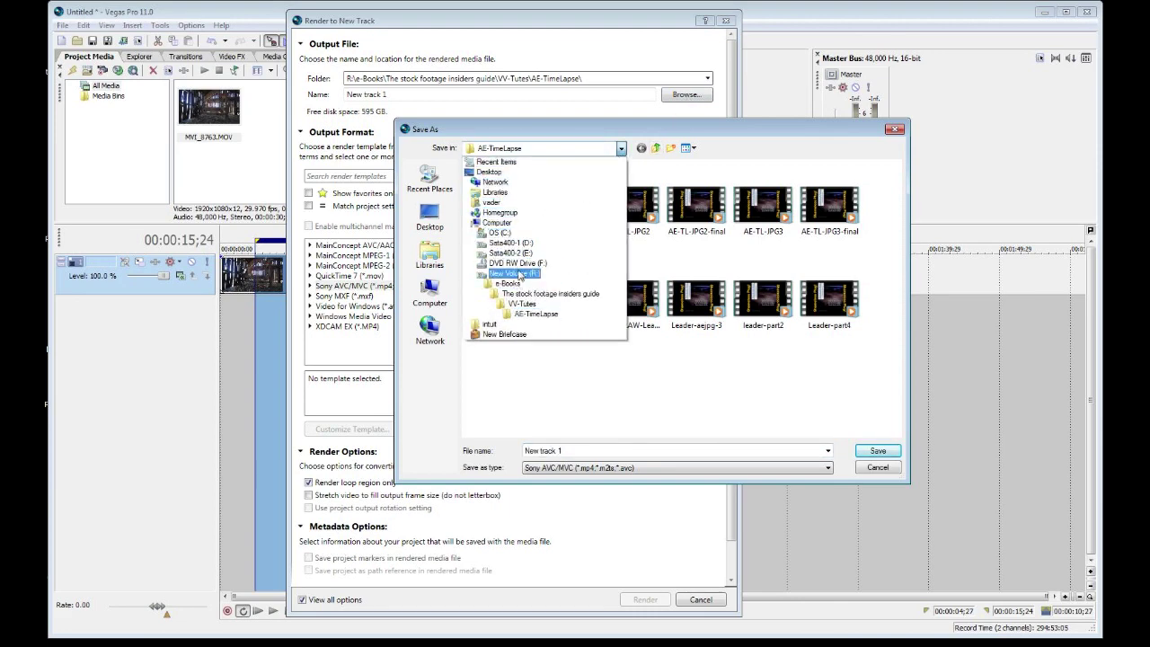
left_click(514, 273)
scroll(898, 194, "down", 2)
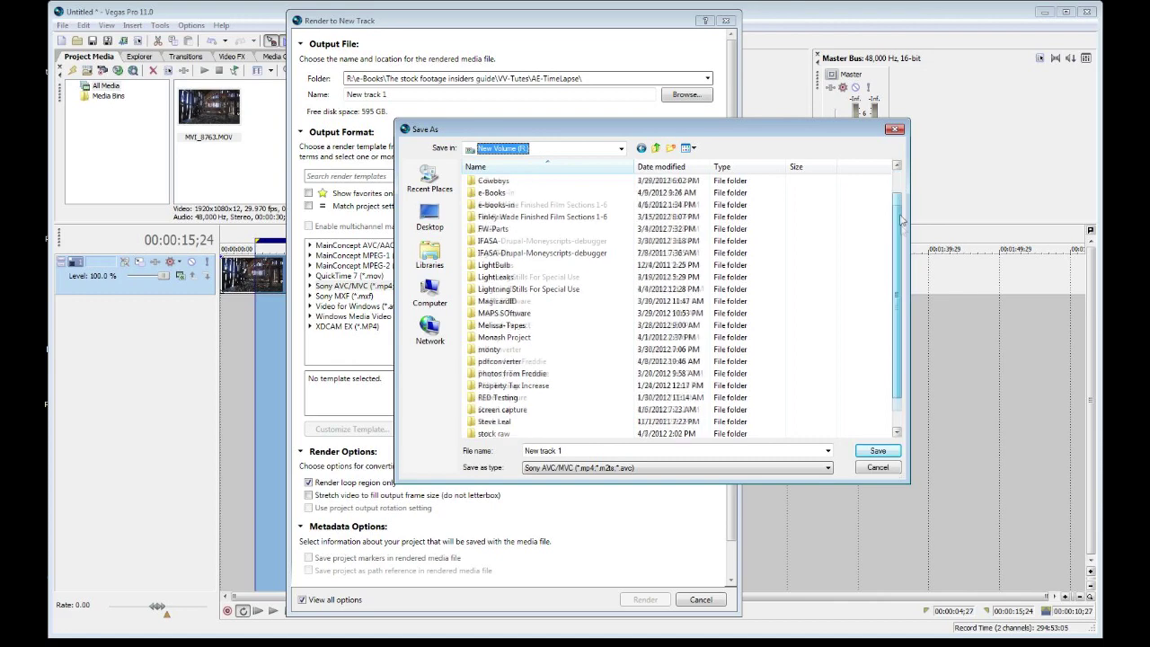
double_click(503, 397)
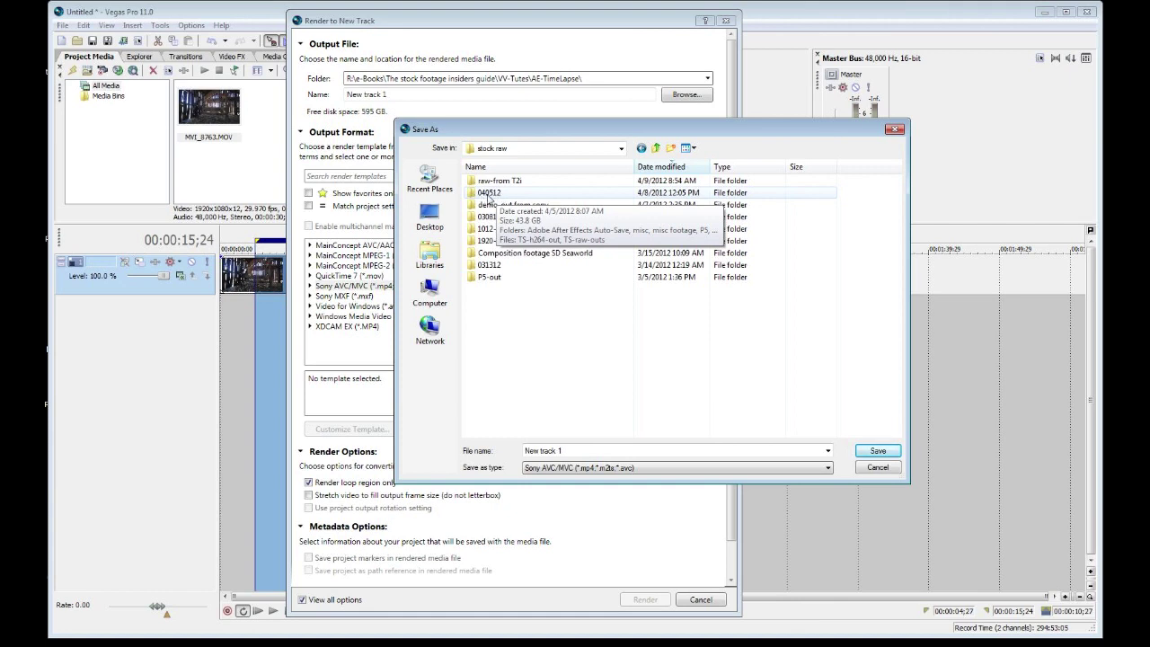
left_click(511, 183)
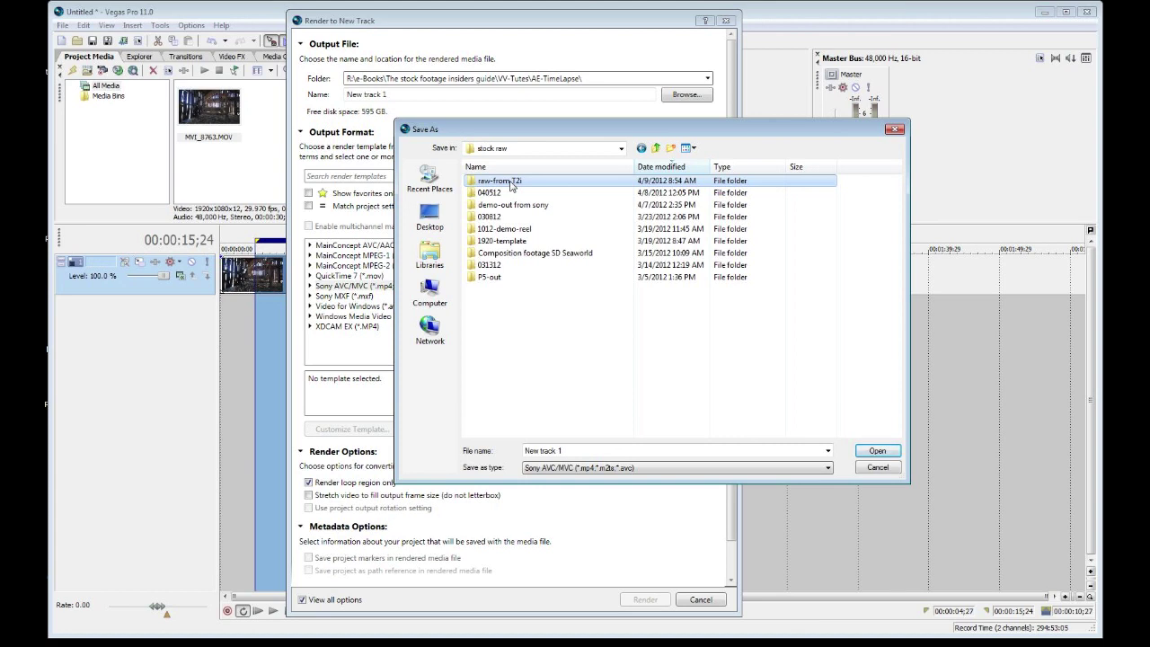
double_click(505, 181)
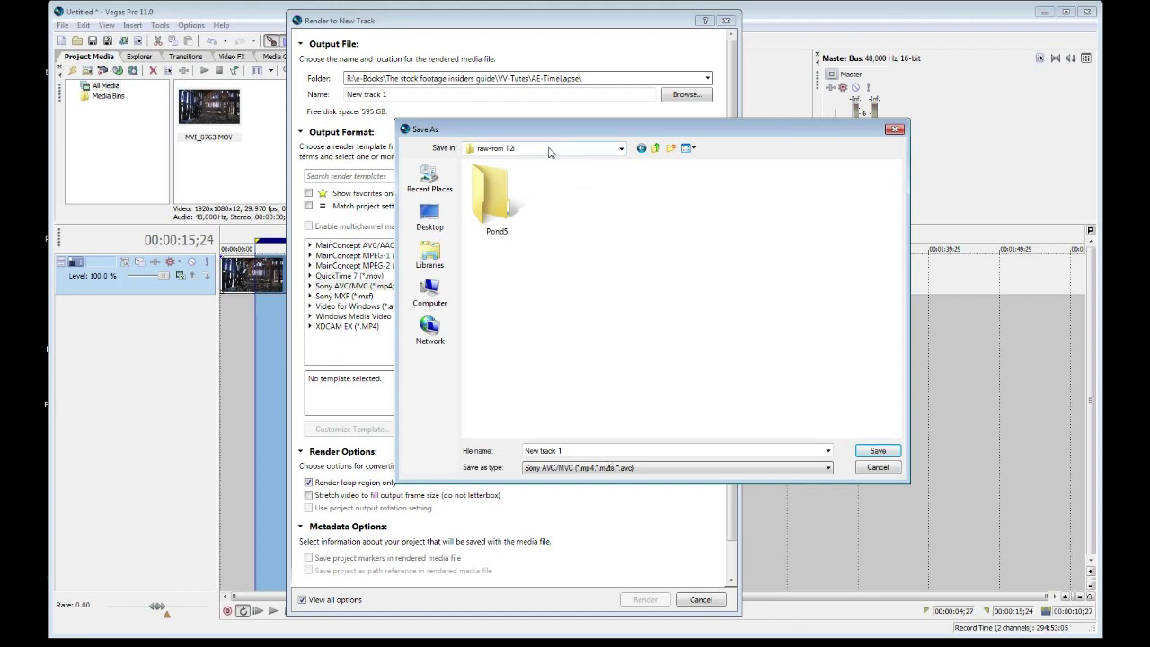
left_click(659, 149)
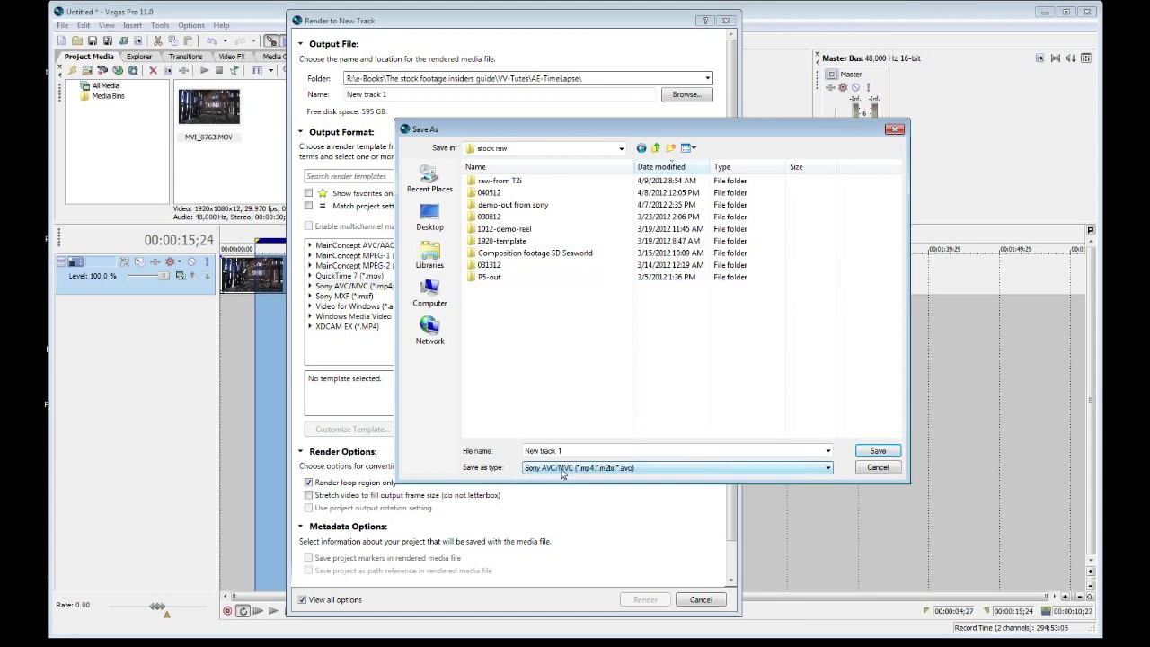
left_click(877, 467)
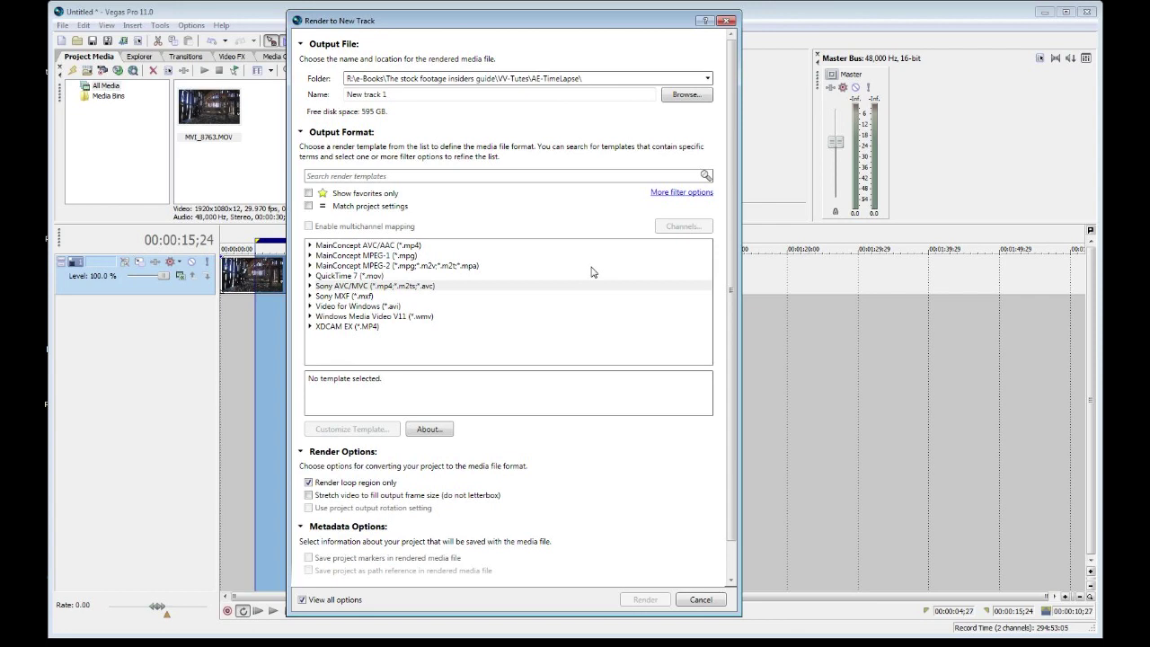
- Pick the QuickTime 7 (*.mov) format and compare its 56 Kbps, 3 Mbps and 256 Kbps templates
left_click(510, 277)
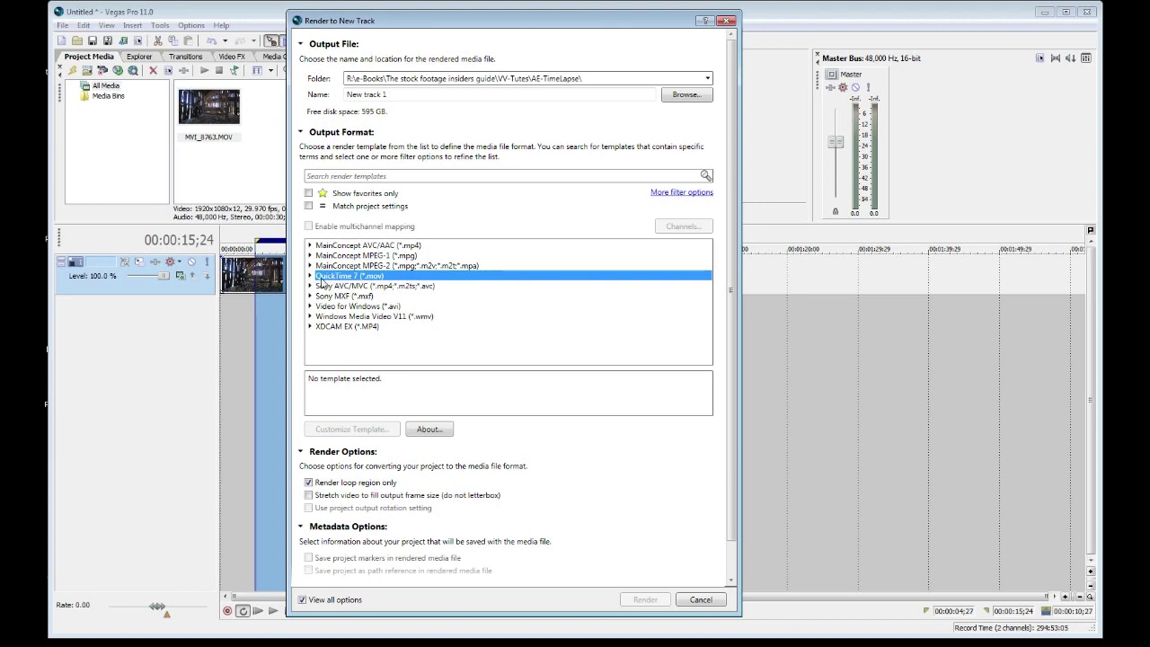
left_click(310, 277)
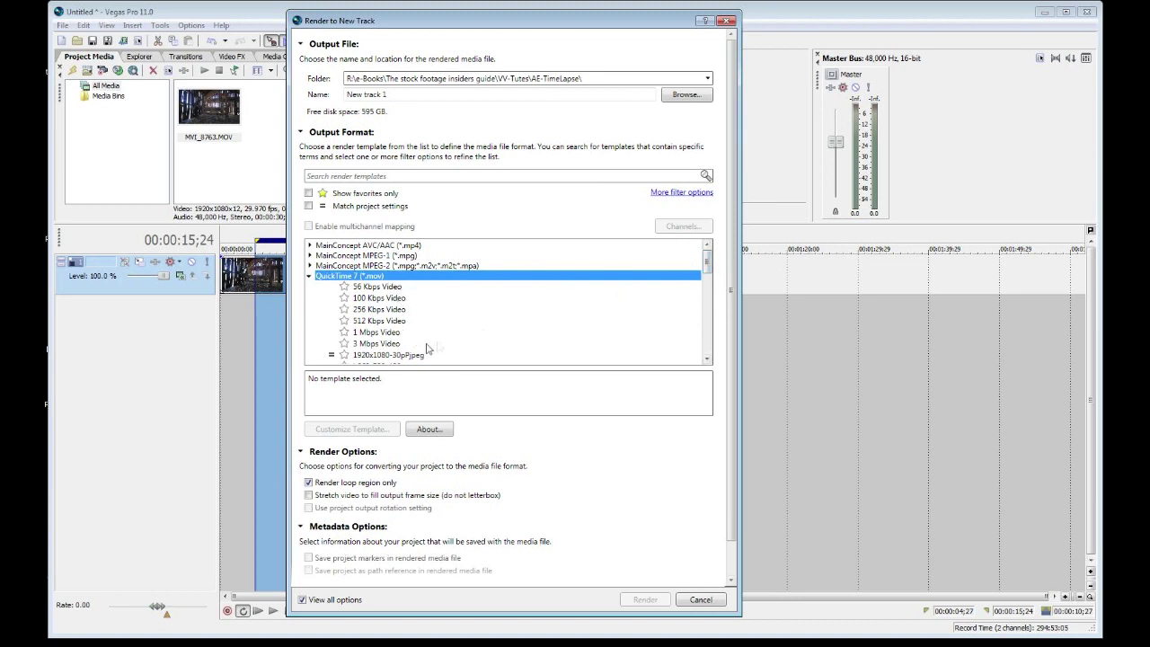
left_click(381, 288)
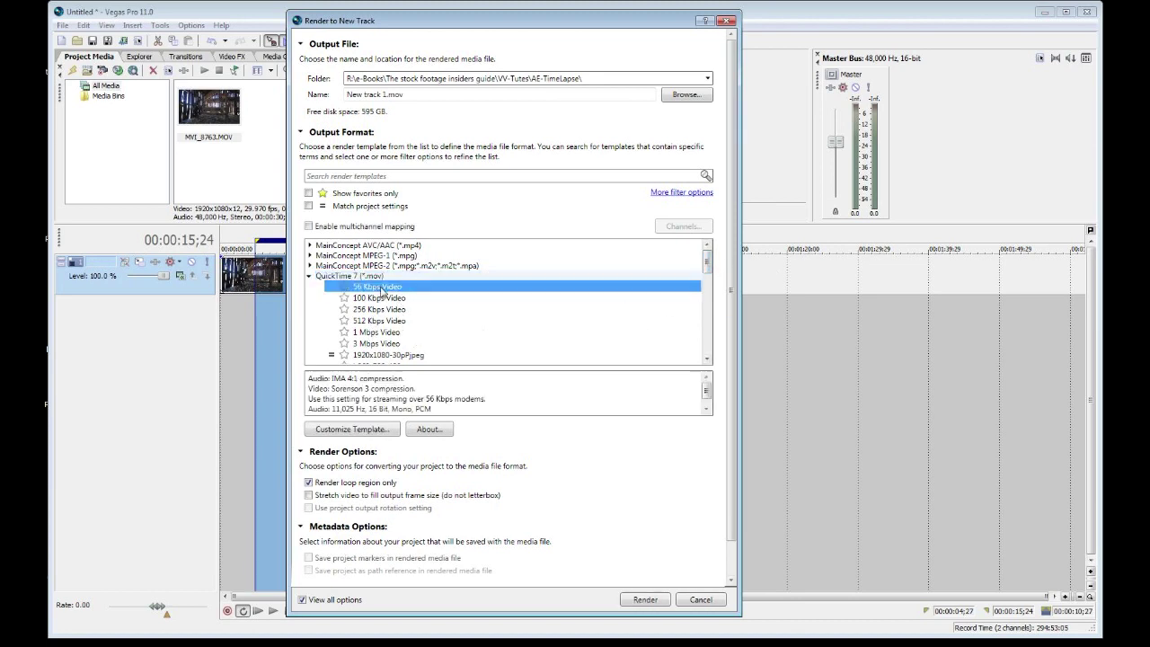
left_click(381, 345)
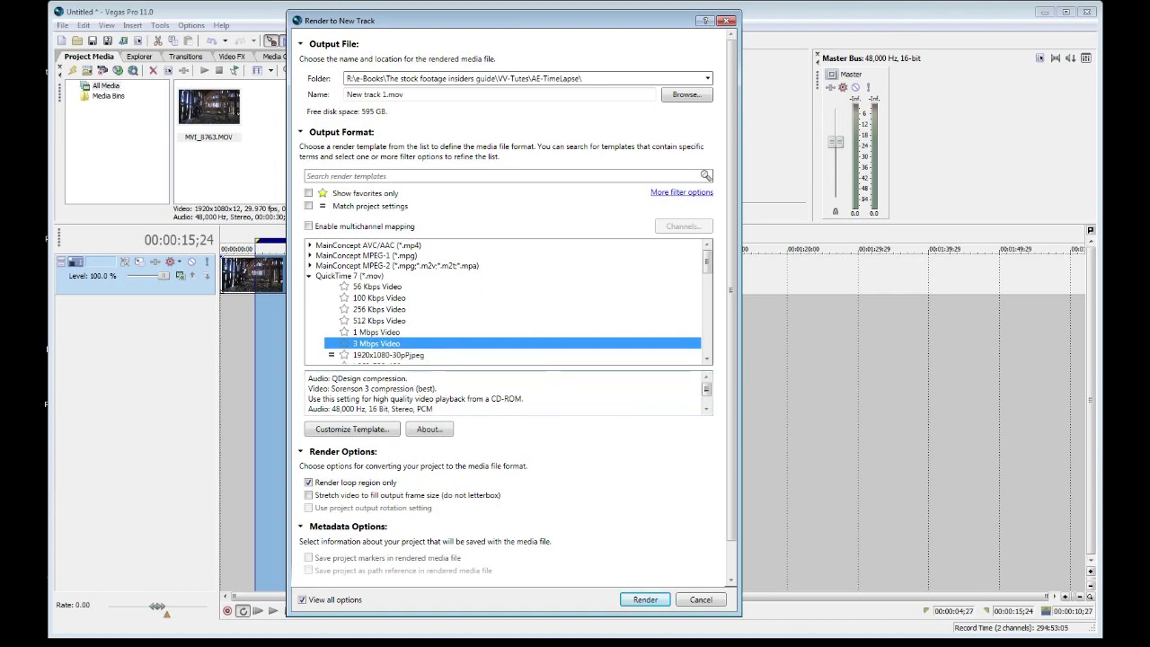
left_click(401, 310)
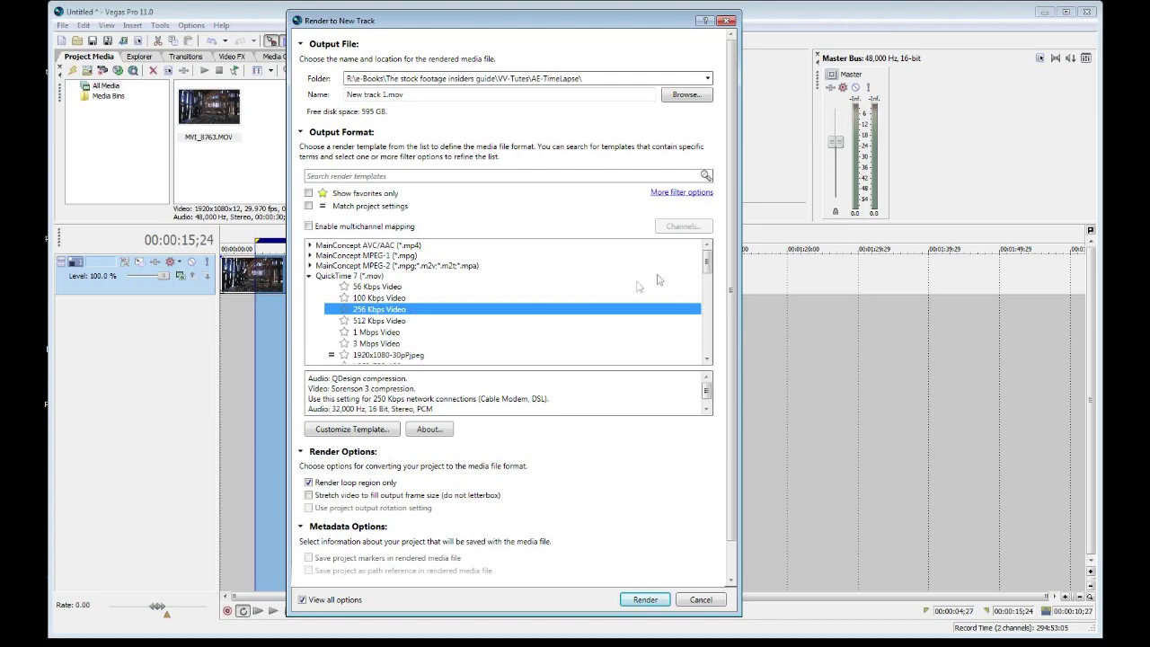
- Select the 56 Kbps Video template and open its custom settings
mouse_move(708, 260)
left_mouse_down()
mouse_move(707, 338)
mouse_move(707, 272)
left_mouse_up()
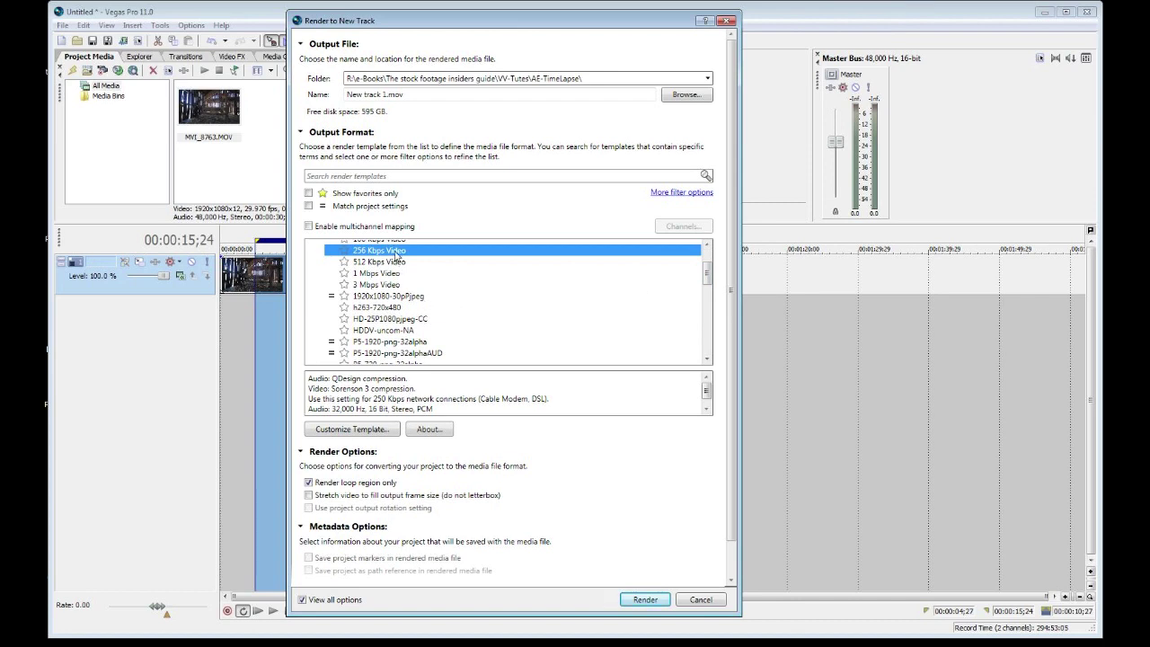
left_click(707, 245)
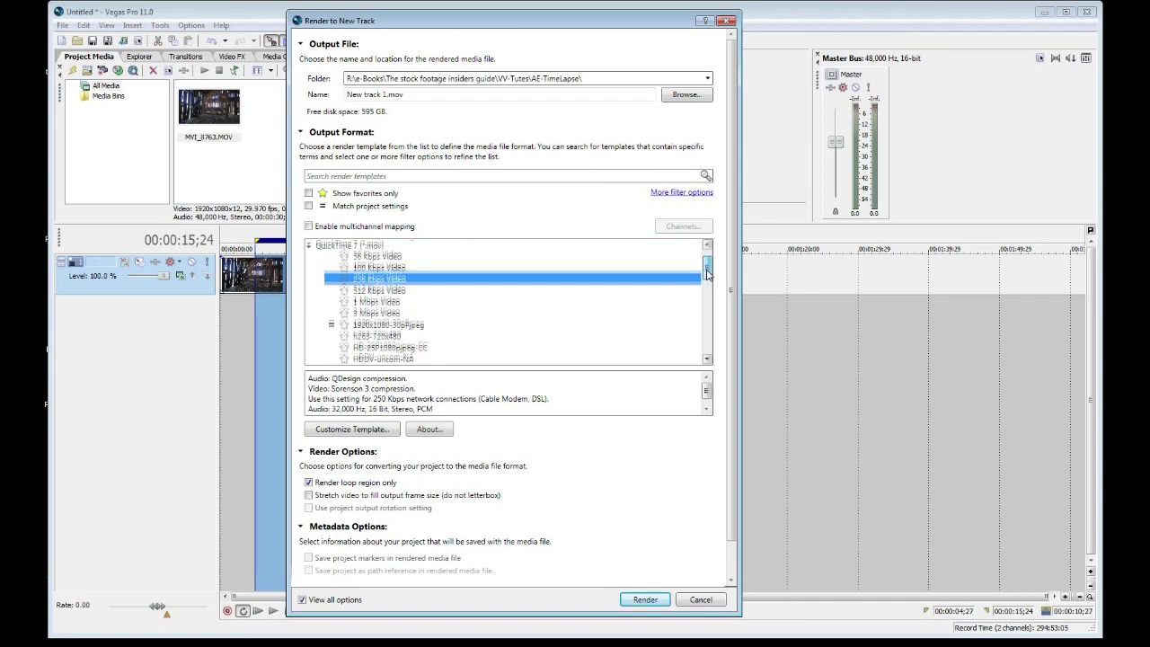
left_click(707, 244)
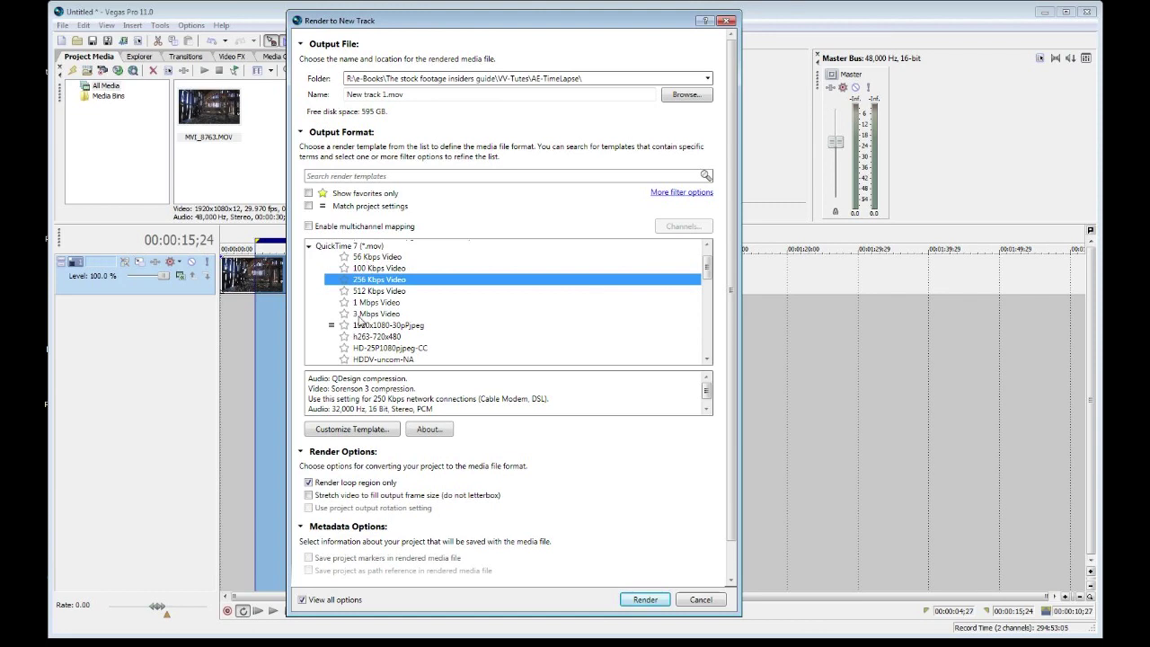
left_click(387, 258)
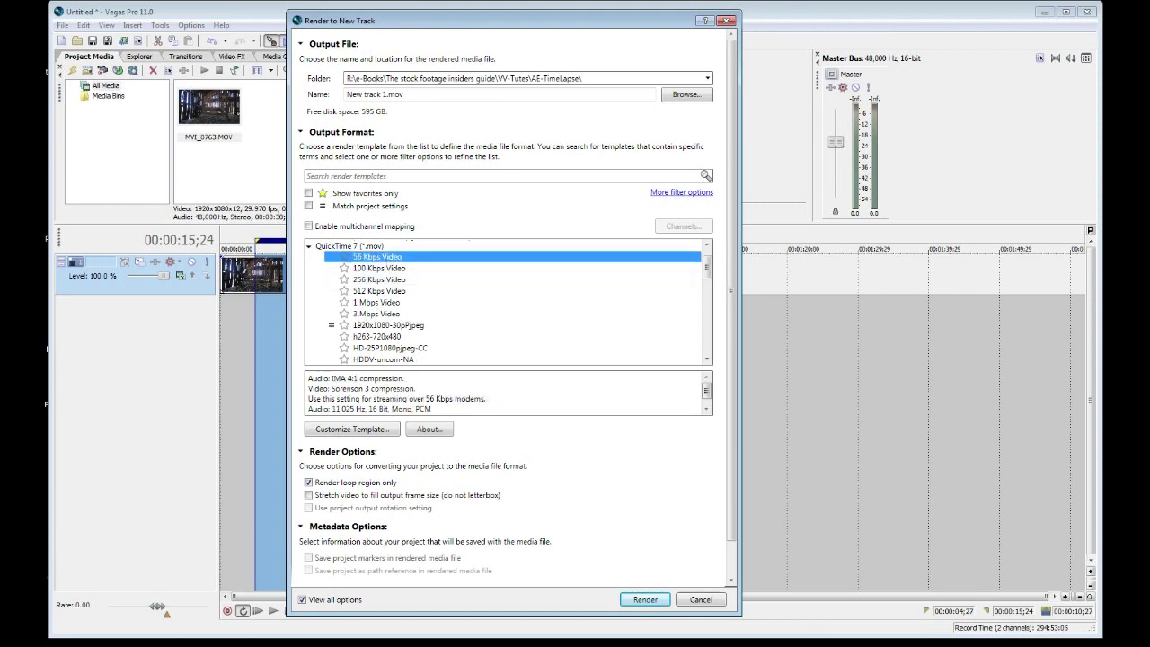
left_click(372, 432)
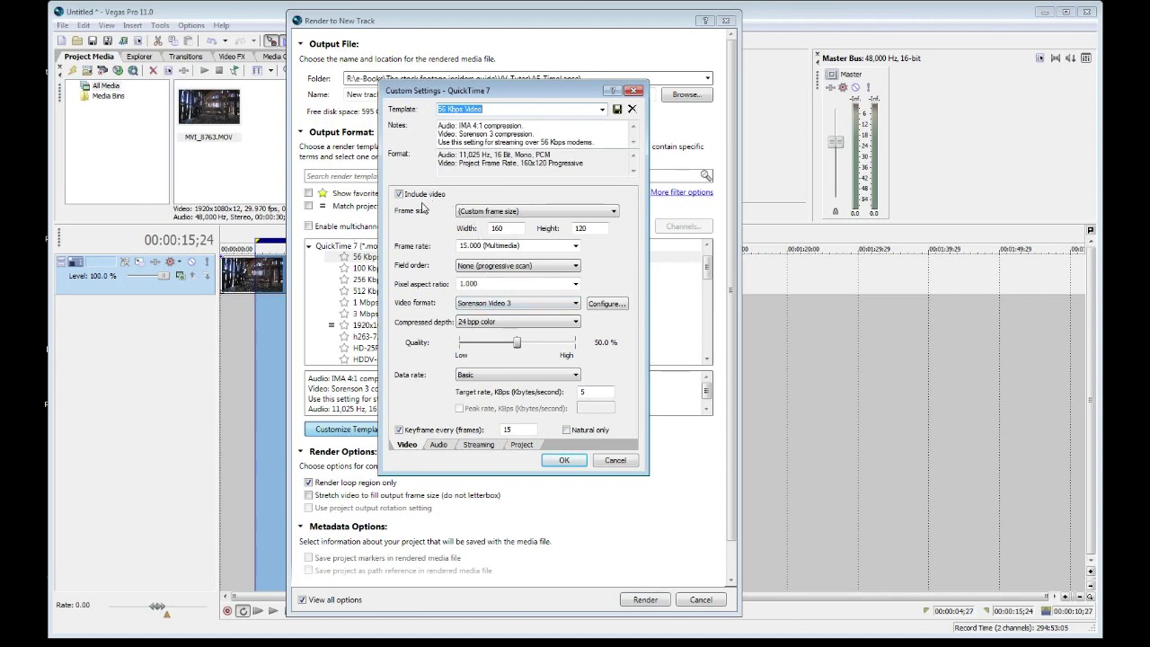
- Set the video frame size to 1920 x 1080
double_click(499, 228)
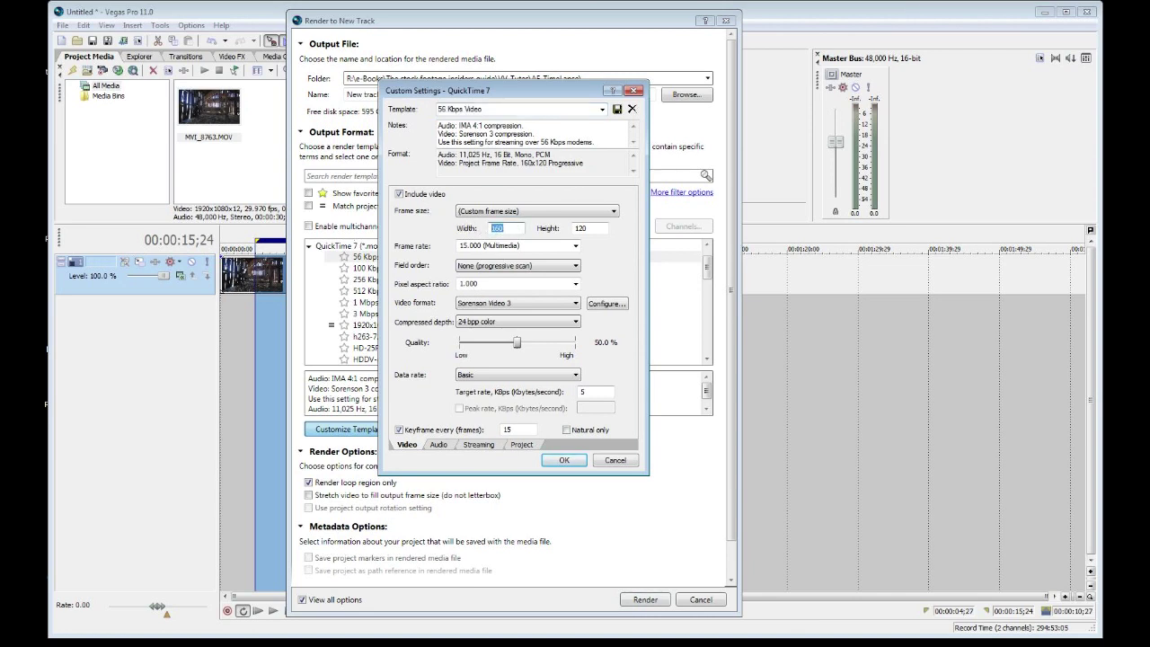
type("1920")
key("Tab")
type("1080")
- Set the frame rate to 29.970 (NTSC) after trying 25.000 (PAL) and 24.000 (Film)
left_click(575, 245)
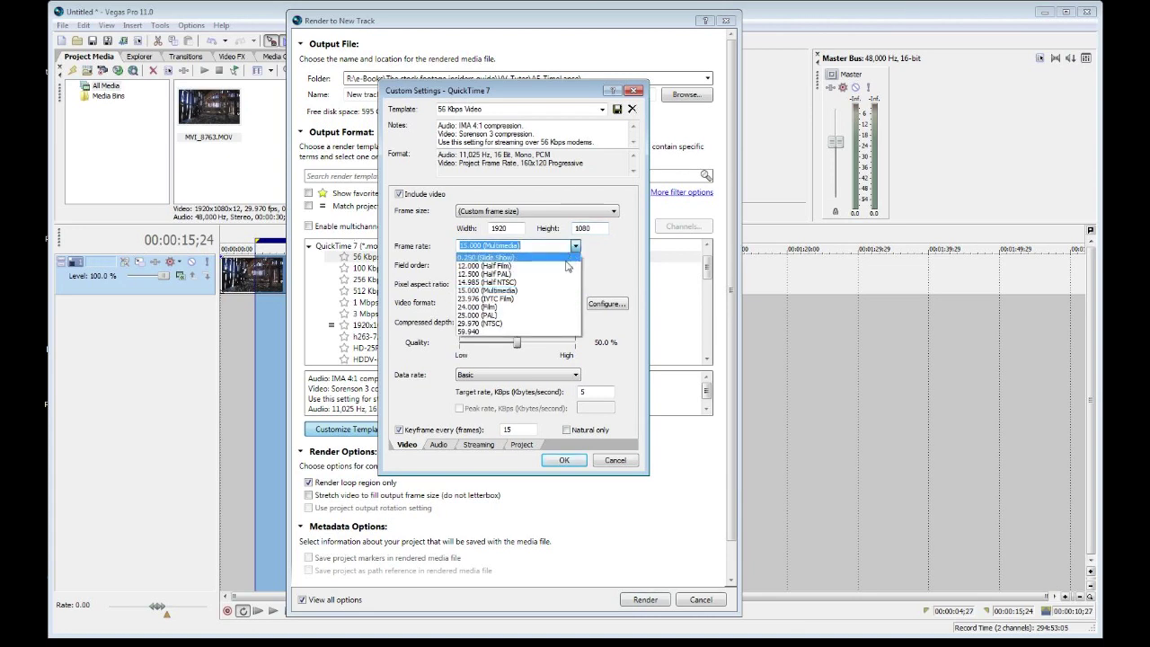
left_click(536, 325)
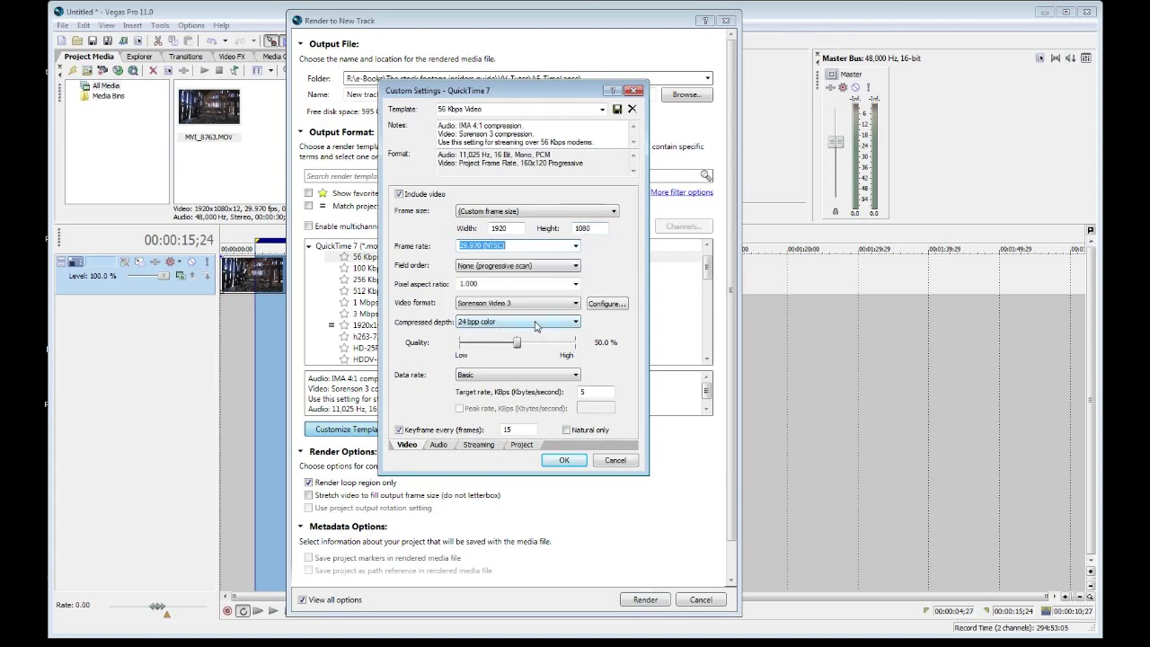
left_click(576, 248)
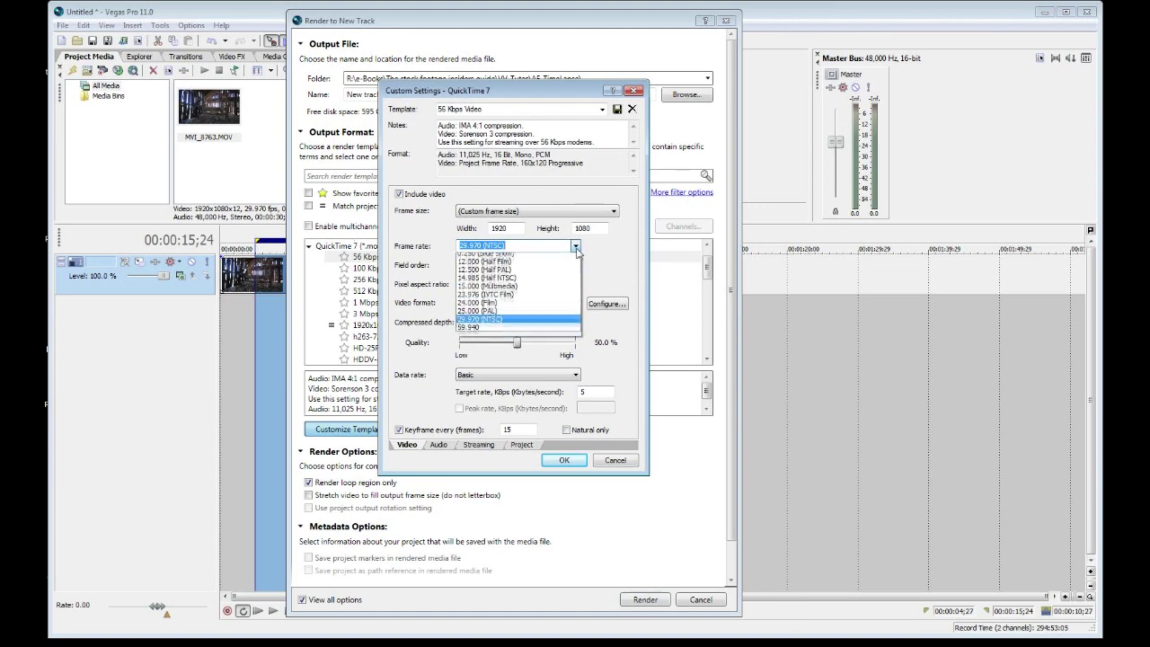
left_click(547, 317)
left_click(575, 248)
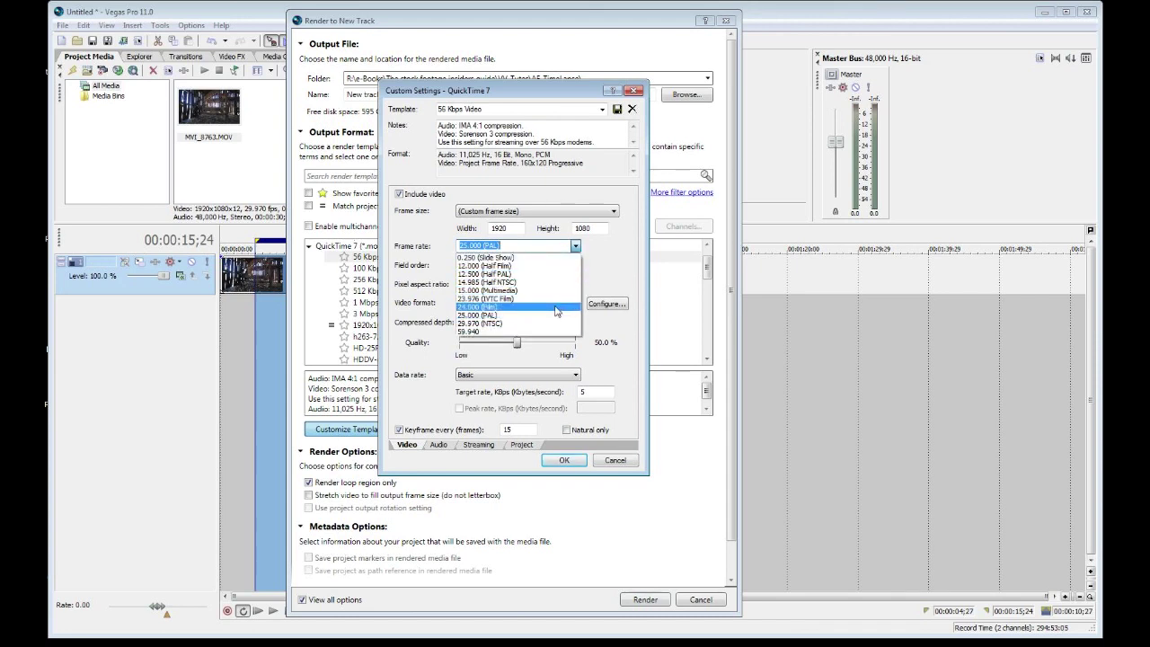
left_click(556, 308)
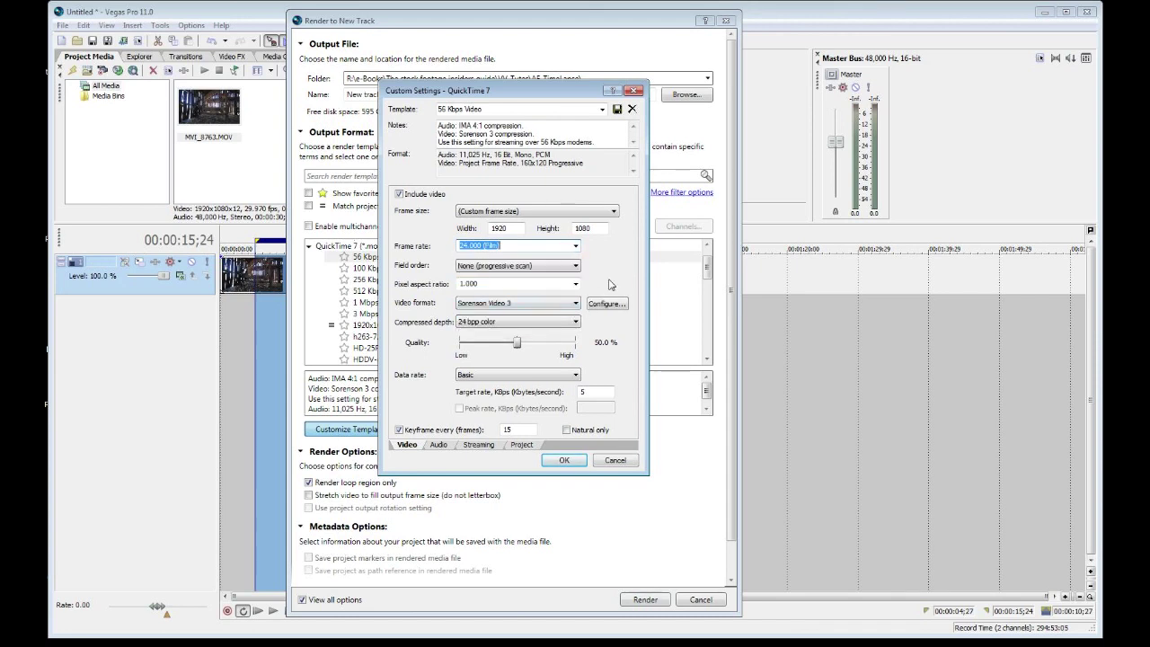
left_click(576, 246)
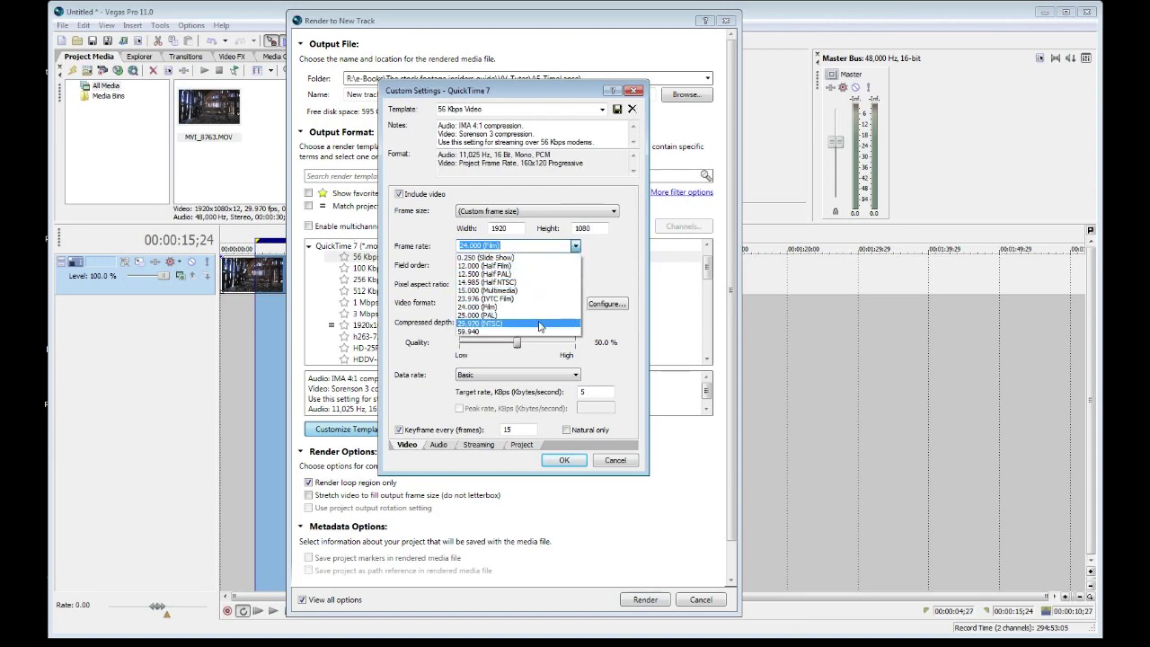
left_click(539, 325)
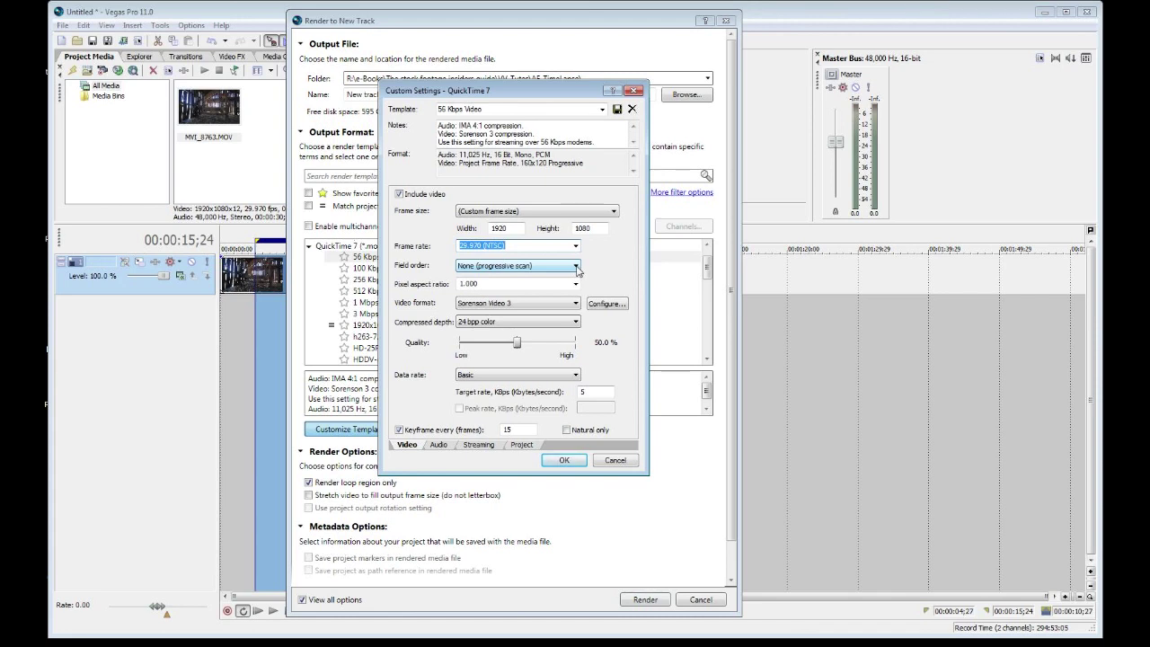
left_click(577, 266)
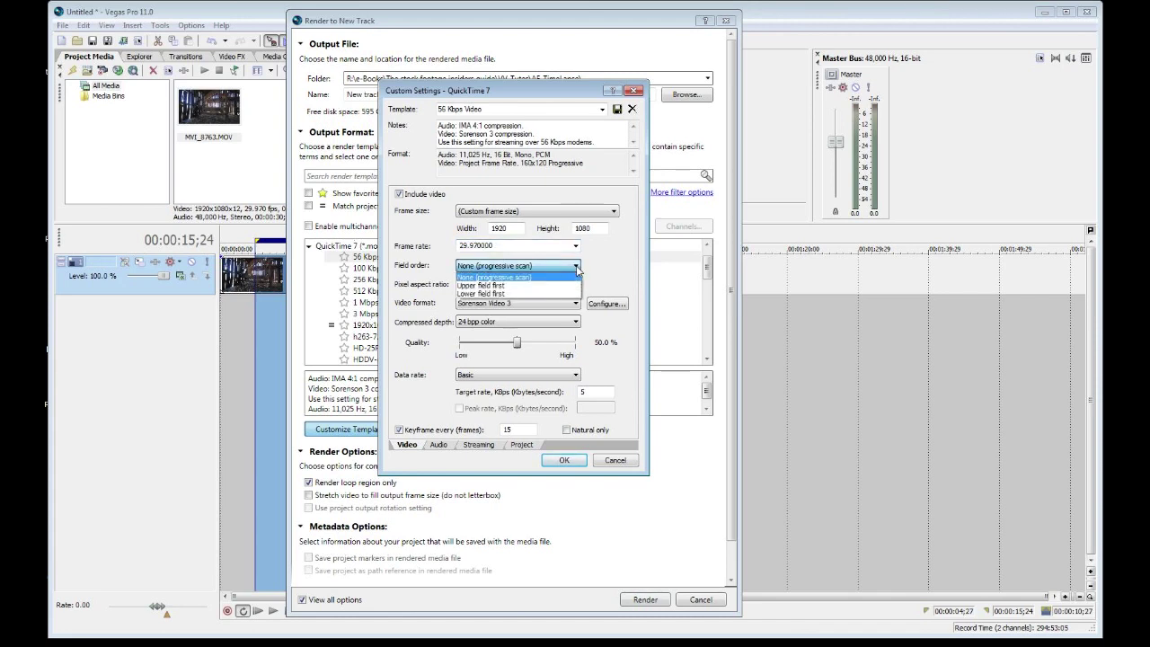
left_click(499, 284)
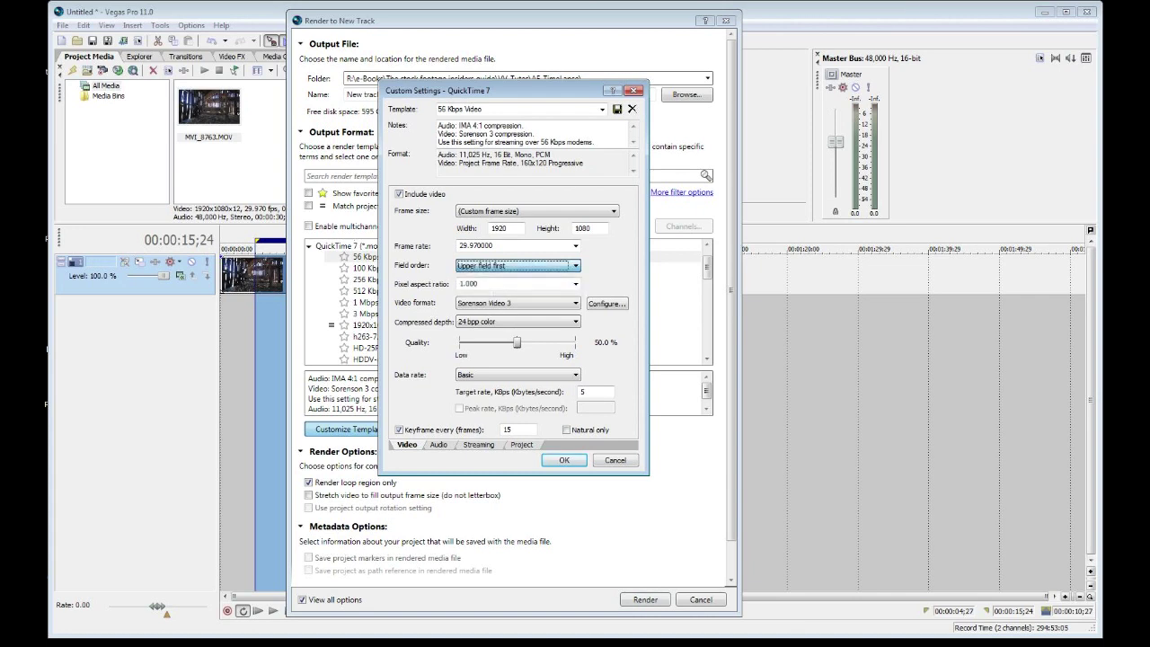
left_click(576, 266)
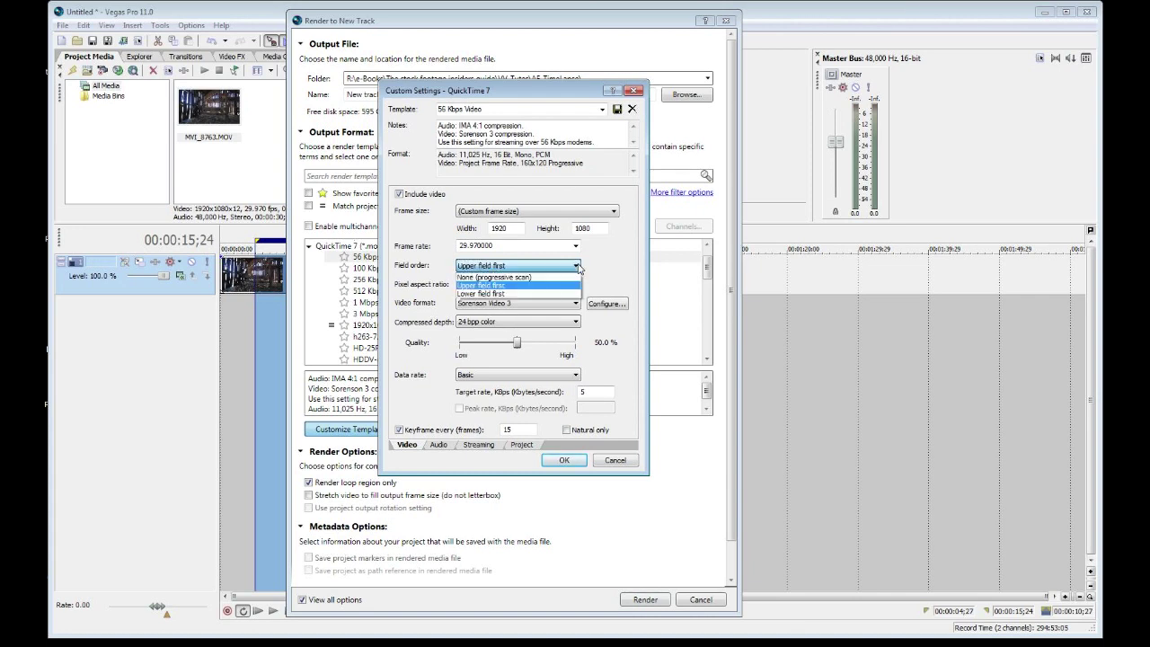
left_click(562, 294)
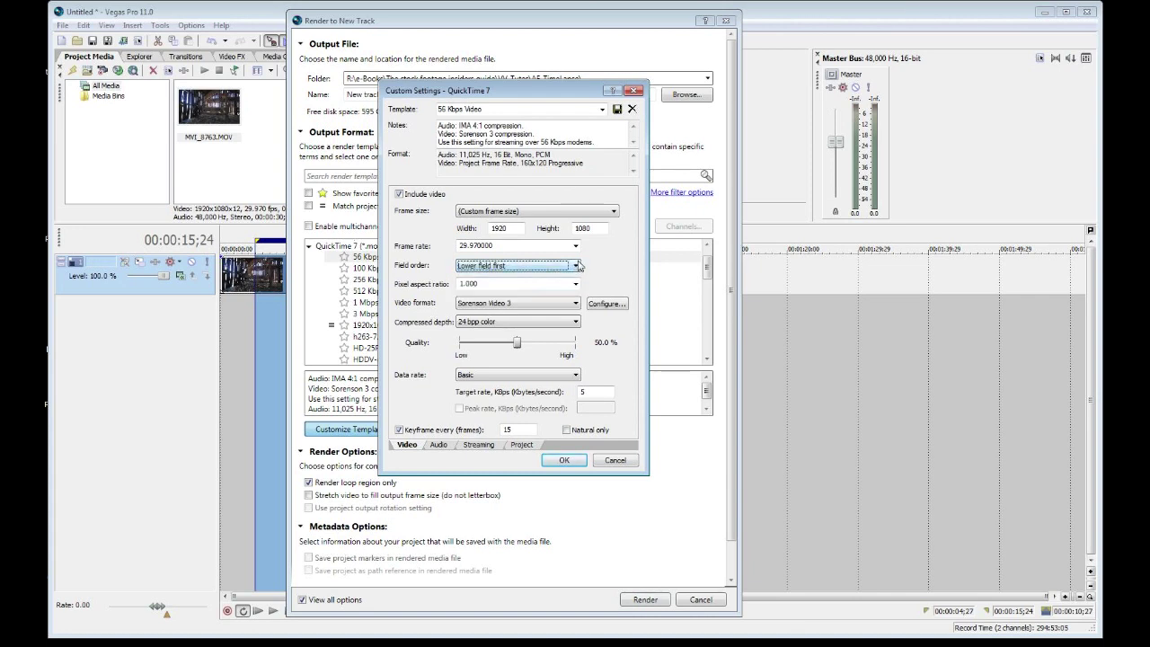
left_click(575, 266)
left_click(558, 285)
left_click(575, 267)
left_click(572, 277)
left_click(576, 284)
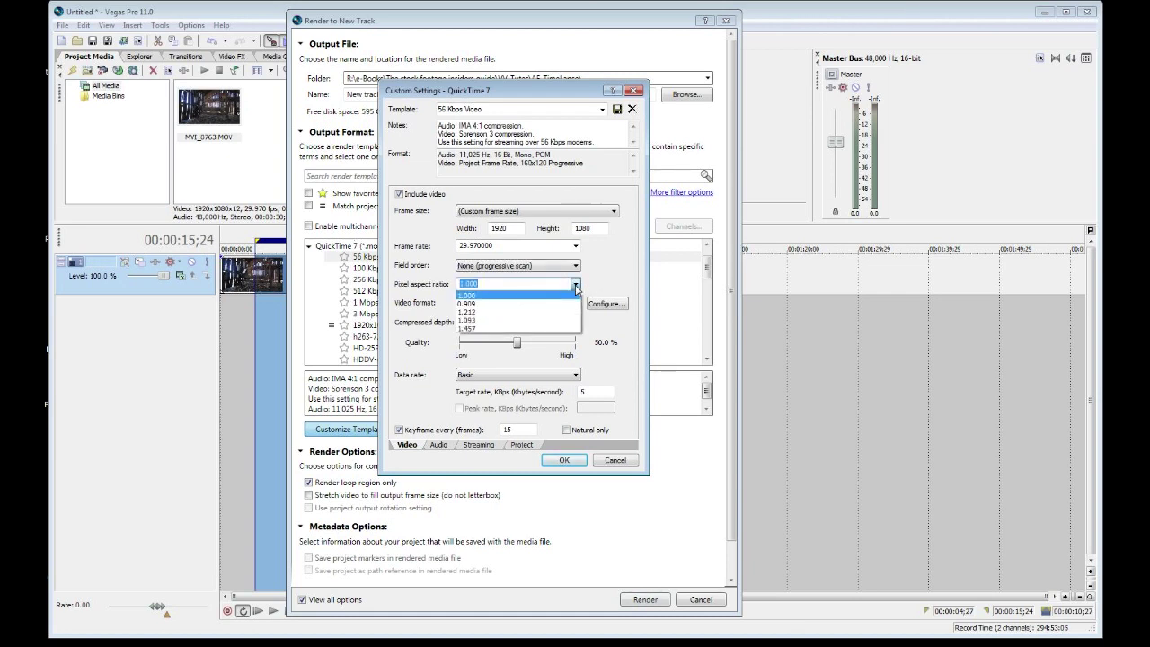
left_click(576, 284)
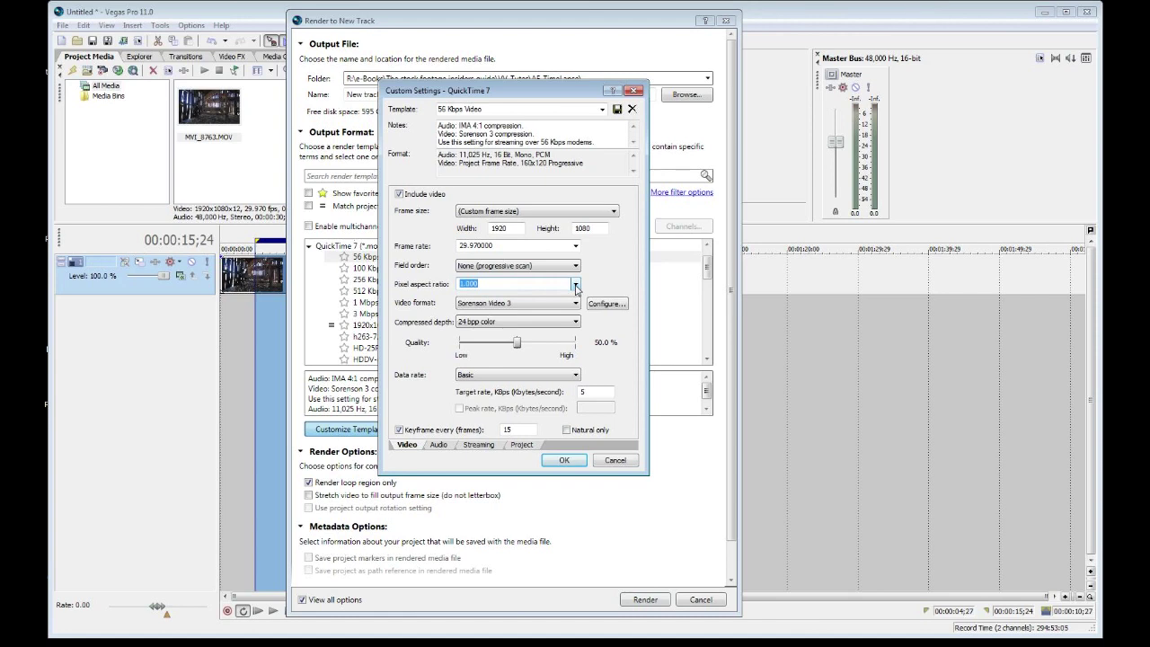
left_click(576, 284)
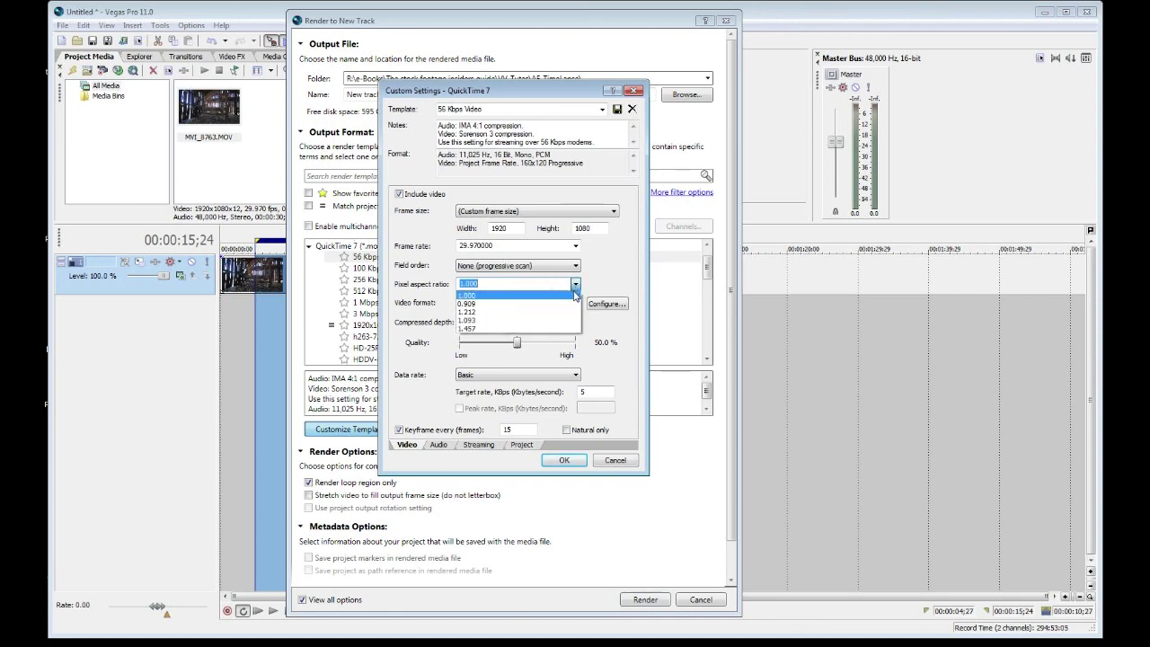
left_click(575, 296)
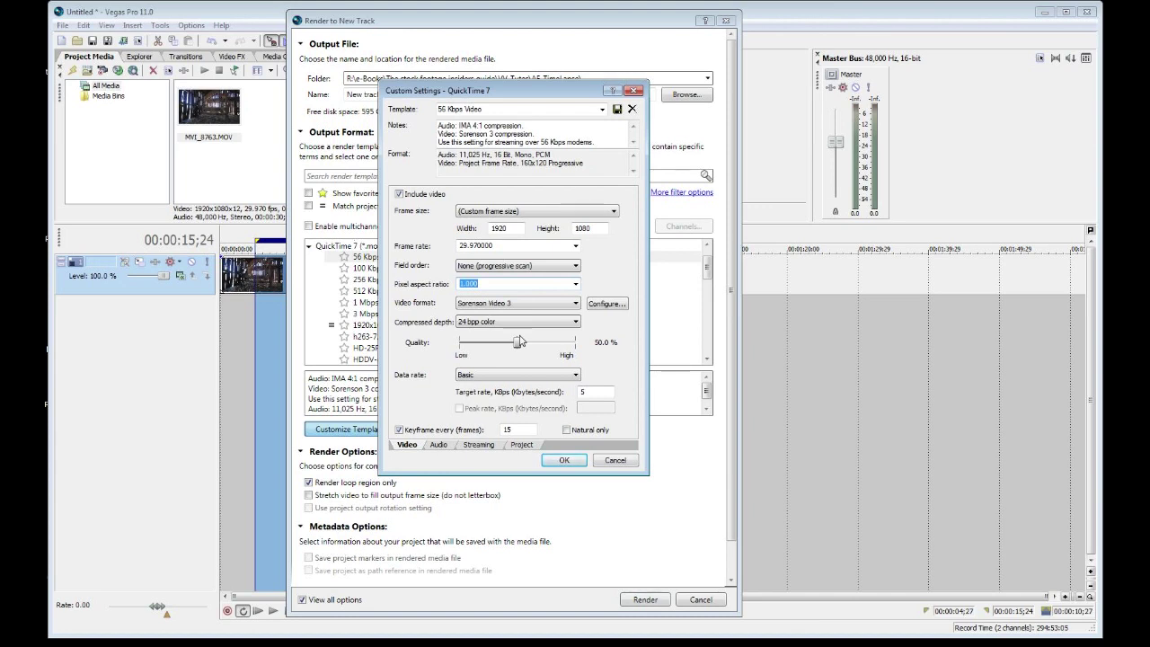
- Open the Video format list, currently showing Sorenson Video 3, to see the available formats
left_click(575, 305)
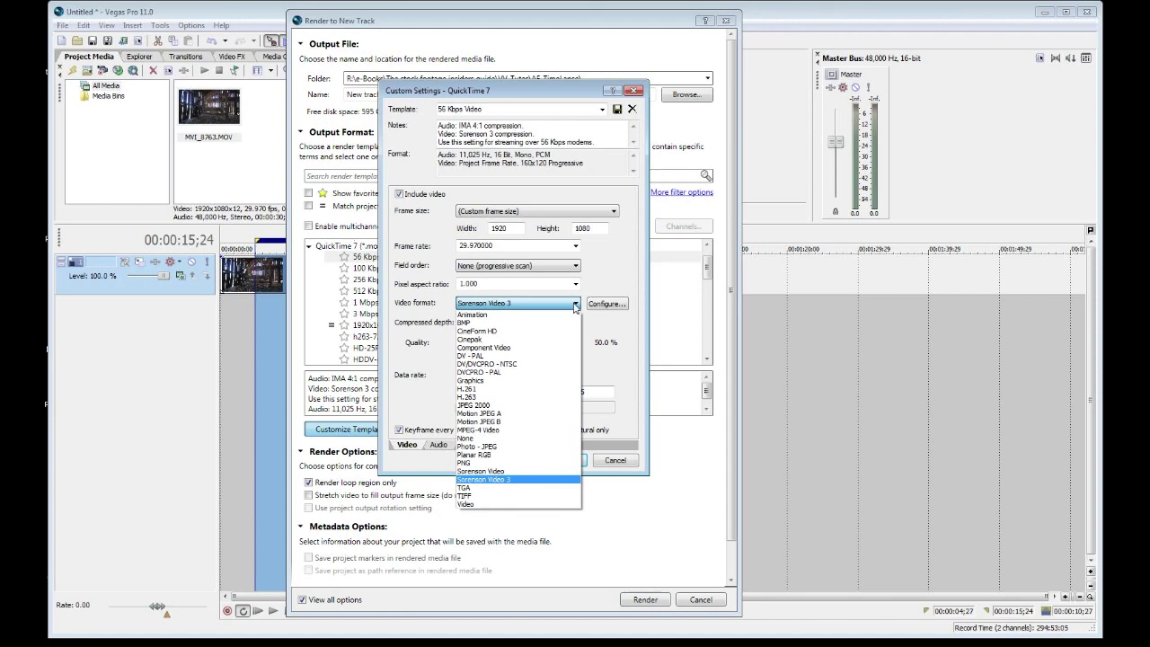
left_click(575, 305)
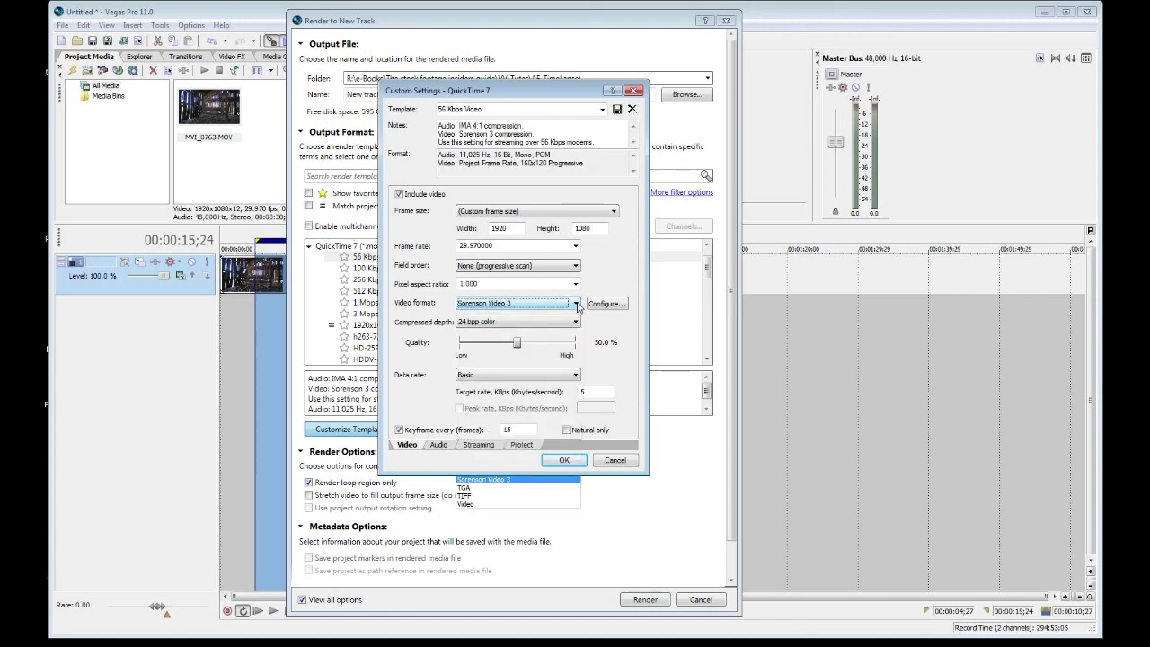
left_click(575, 305)
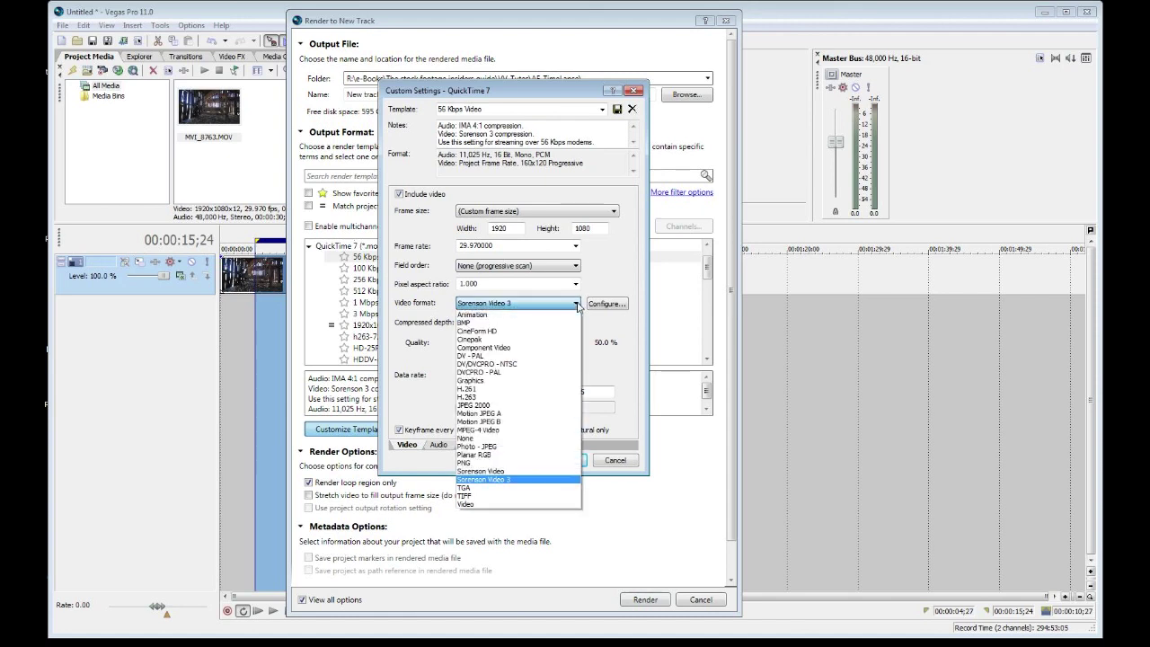
left_click(576, 306)
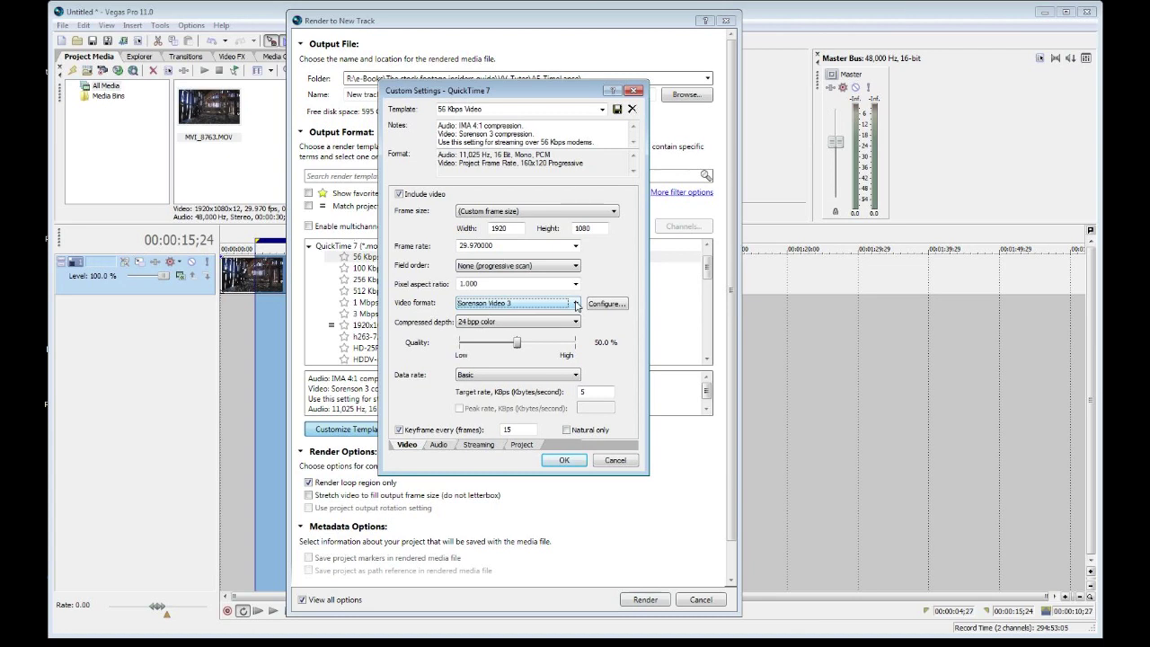
left_click(576, 305)
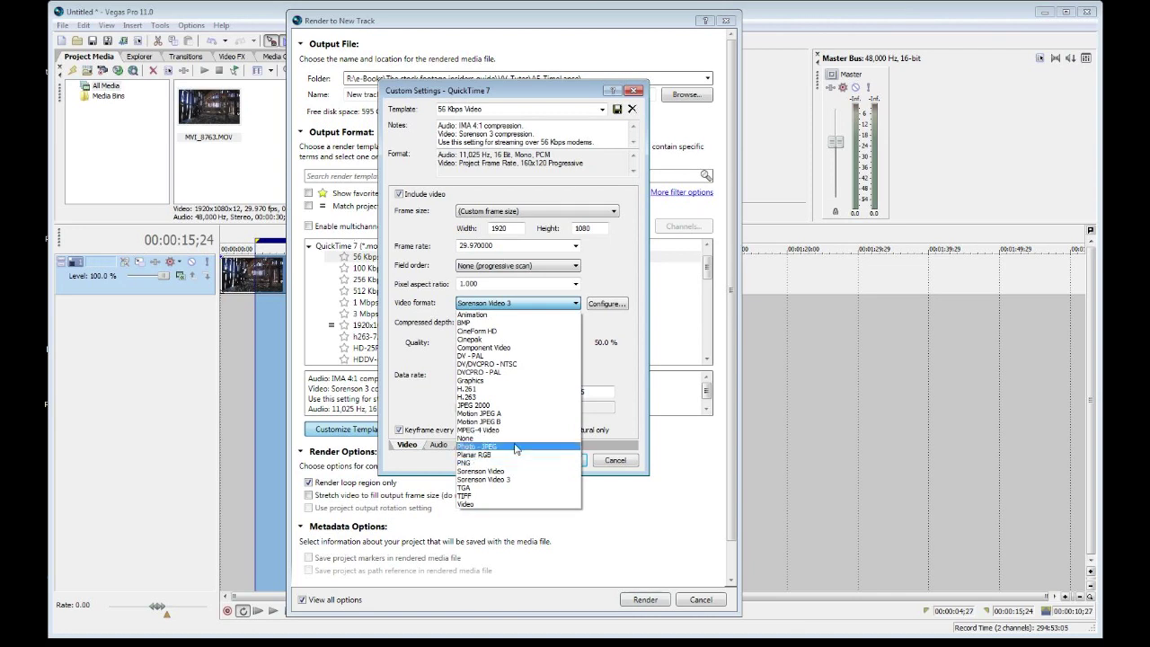
- Set the video format to Photo - JPEG at 24 bpp color, leaving its compression options unchanged
left_click(516, 447)
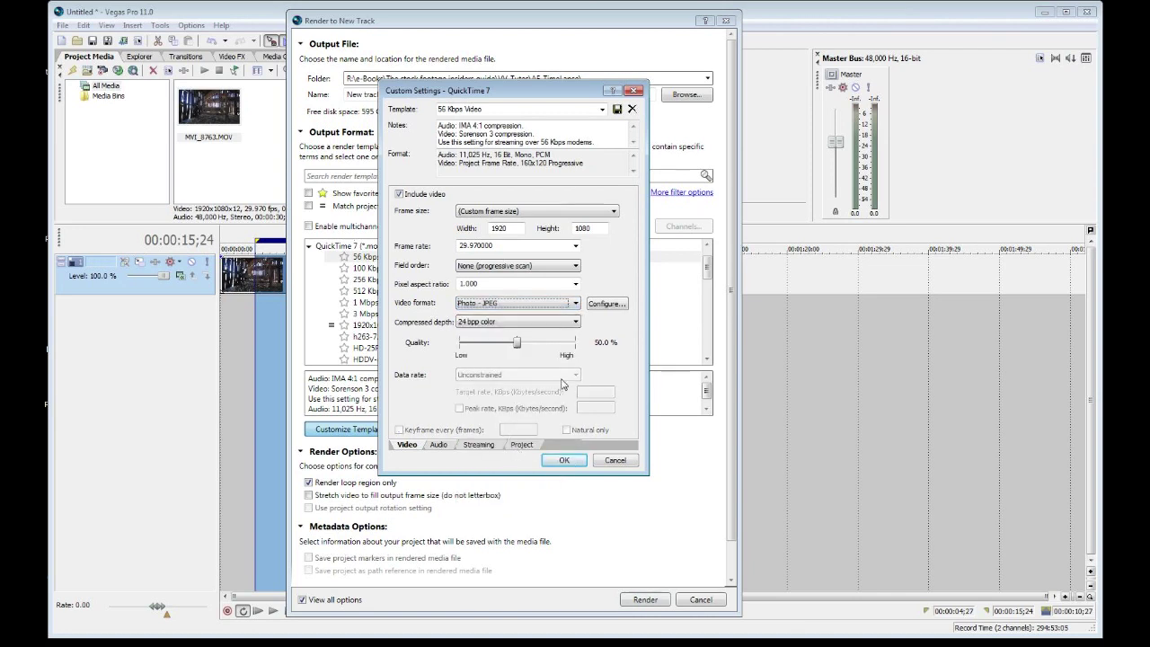
left_click(606, 304)
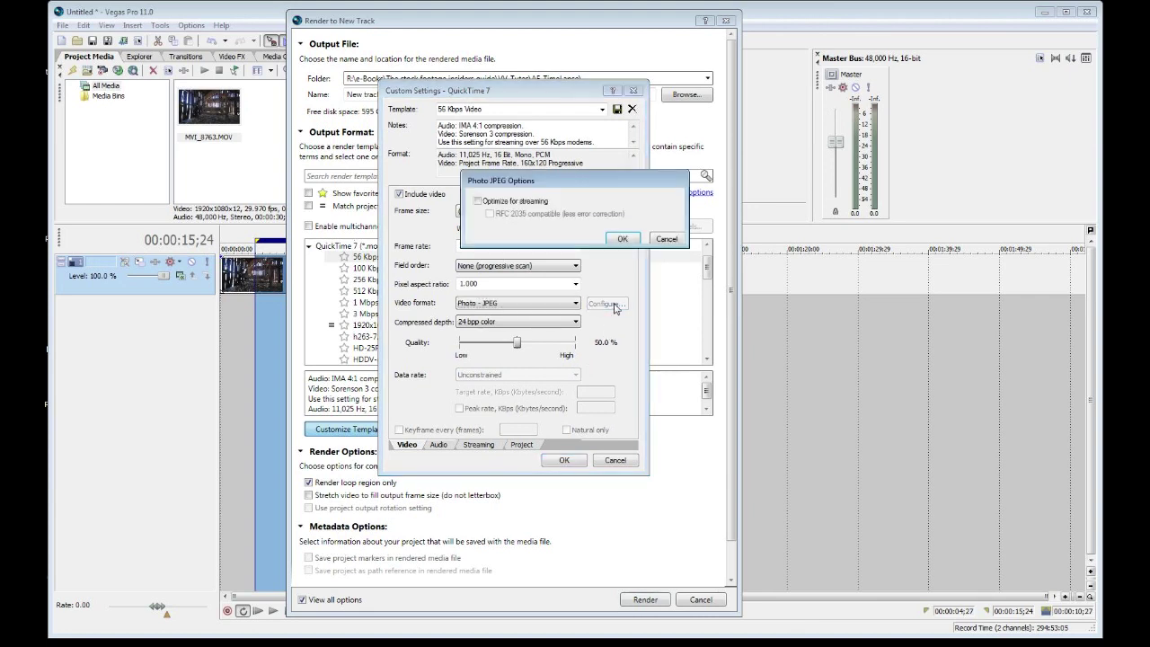
left_click(666, 239)
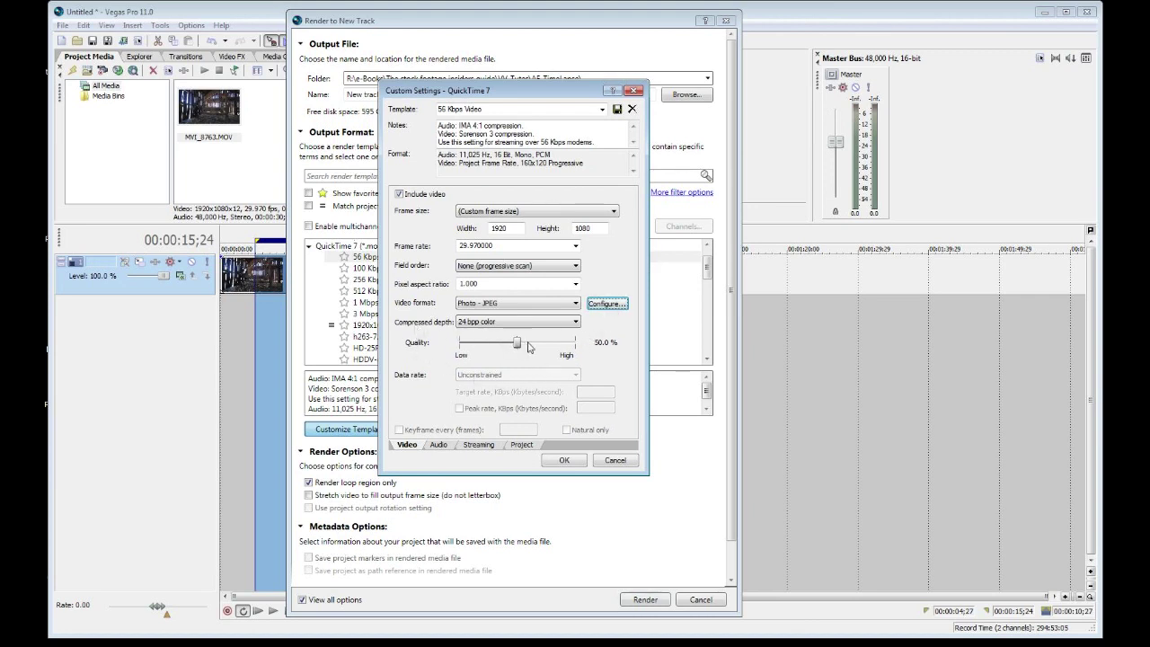
left_click(578, 324)
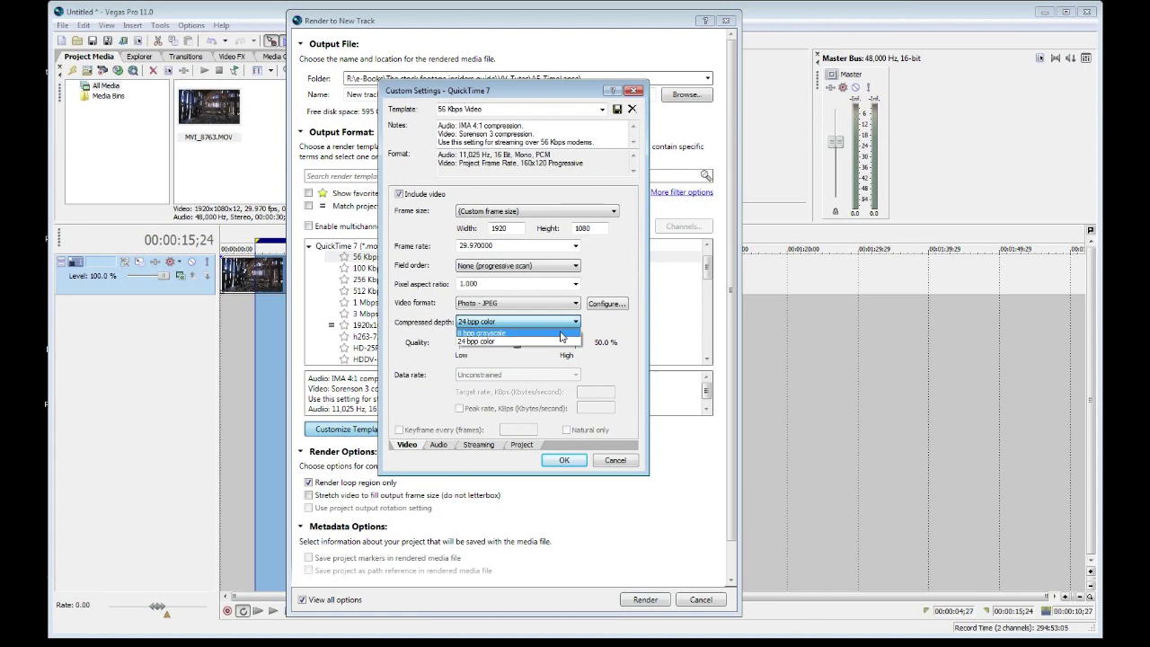
left_click(560, 343)
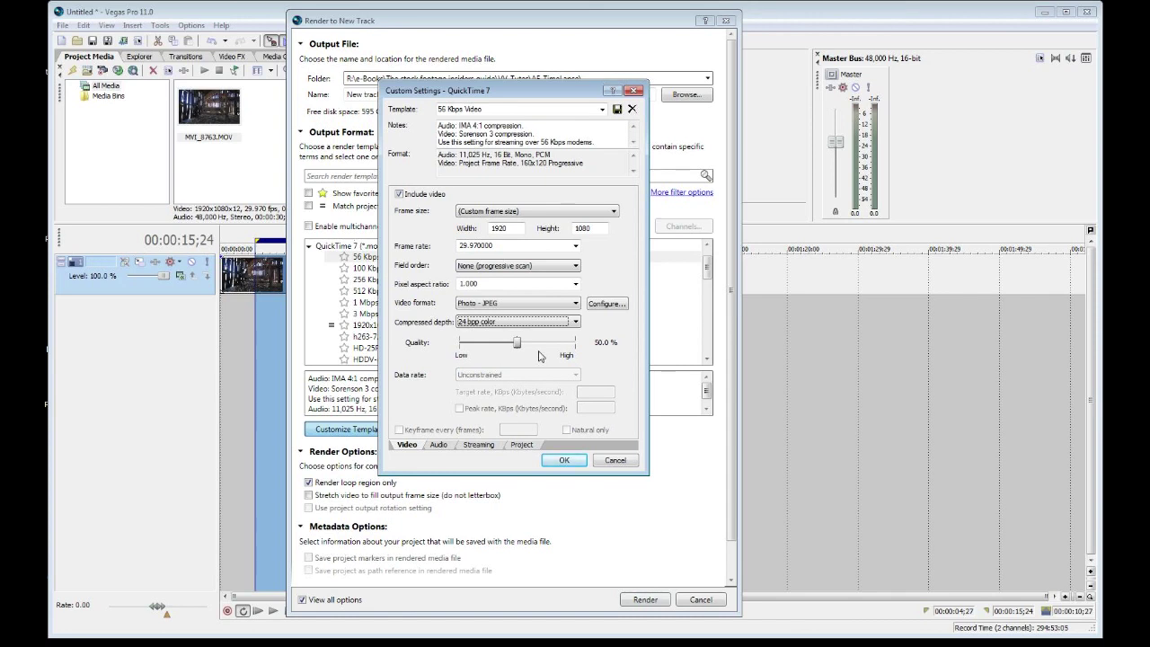
left_click(575, 303)
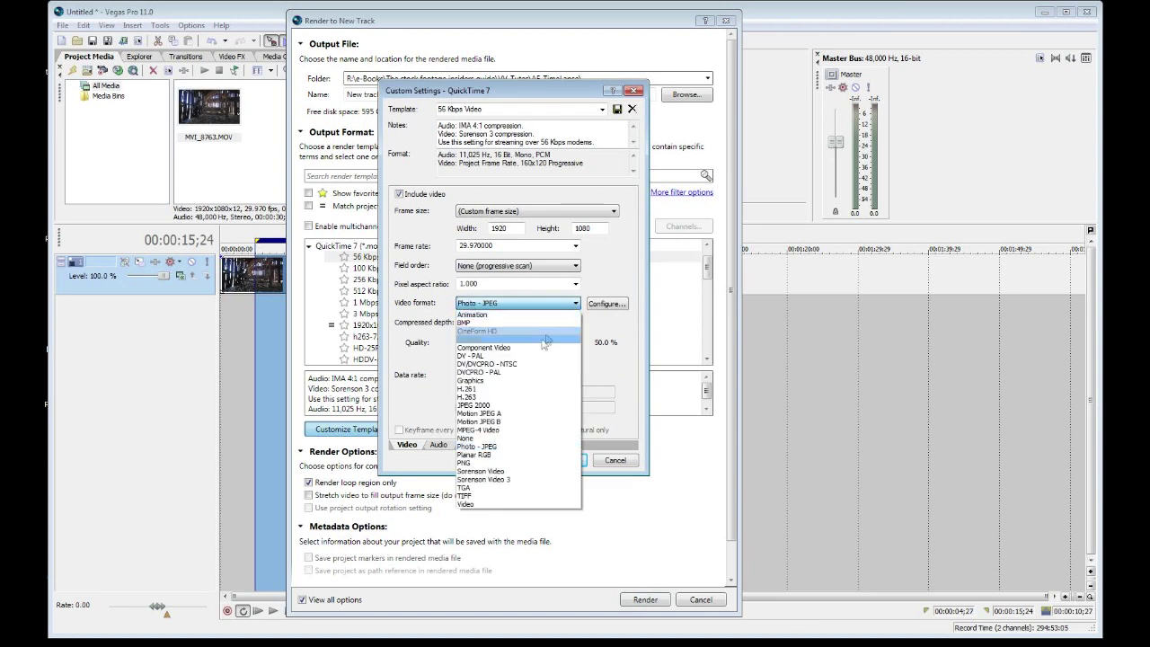
- Choose PNG as the video format with a 32 bpp color compressed depth
left_click(491, 463)
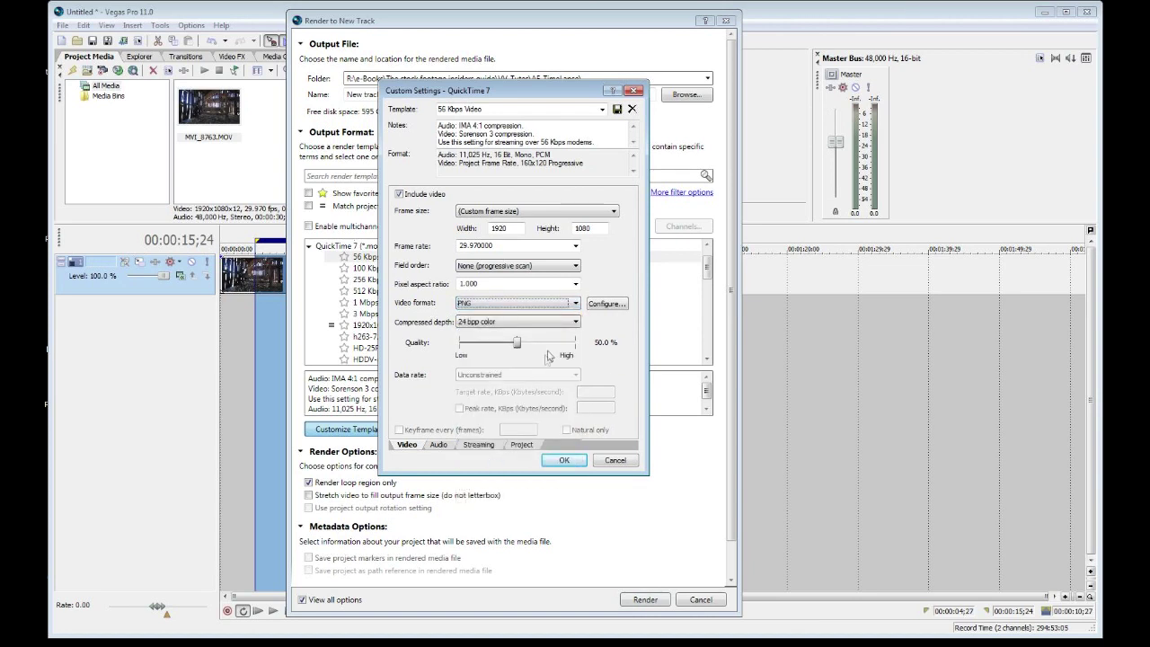
left_click(576, 322)
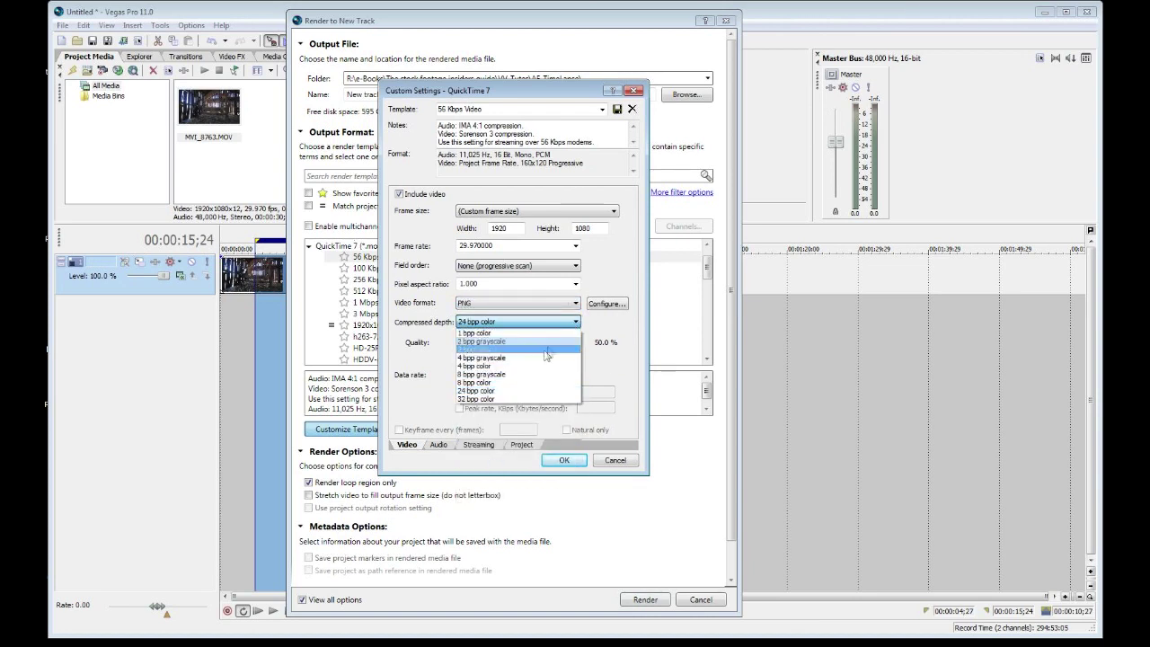
left_click(513, 399)
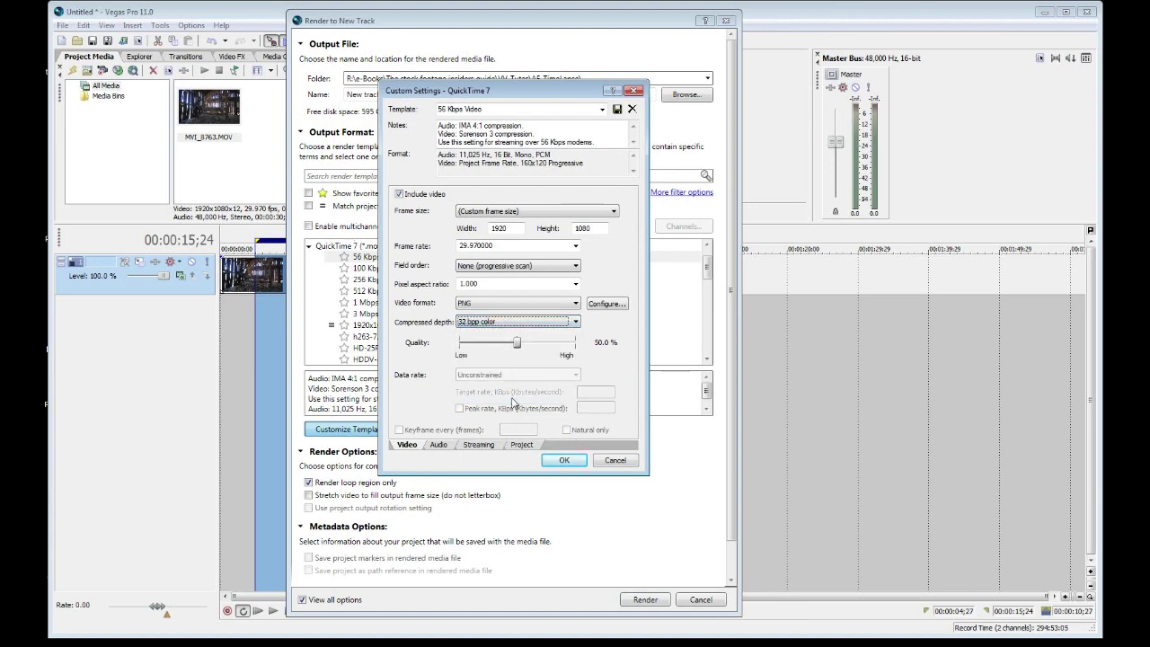
left_click(576, 322)
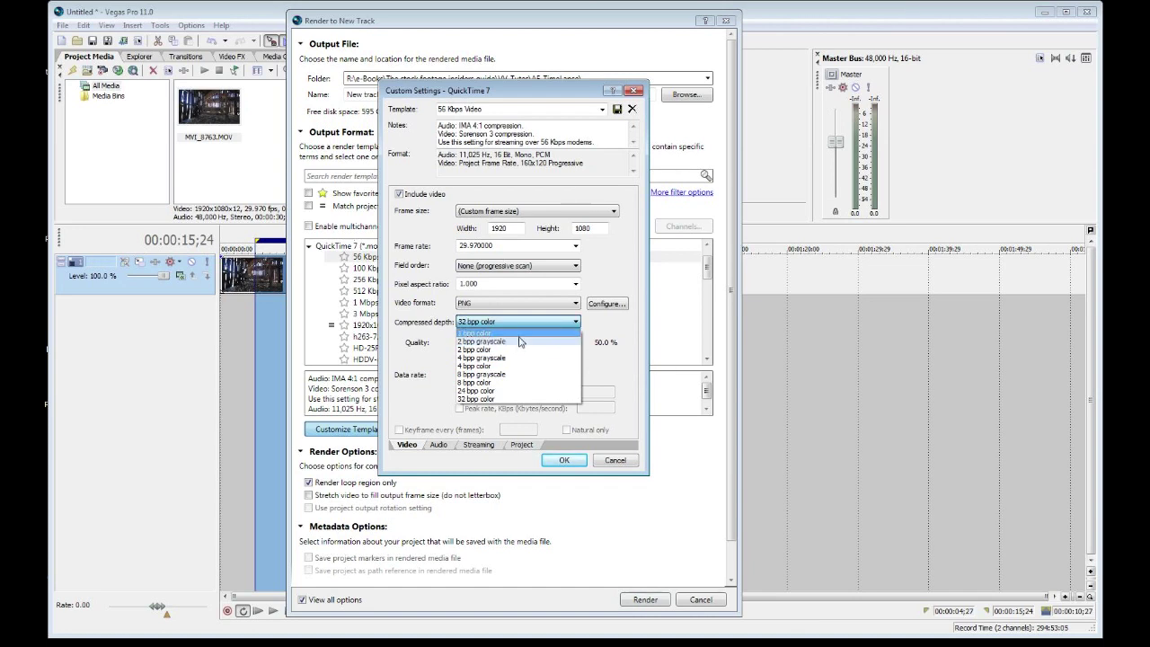
left_click(508, 399)
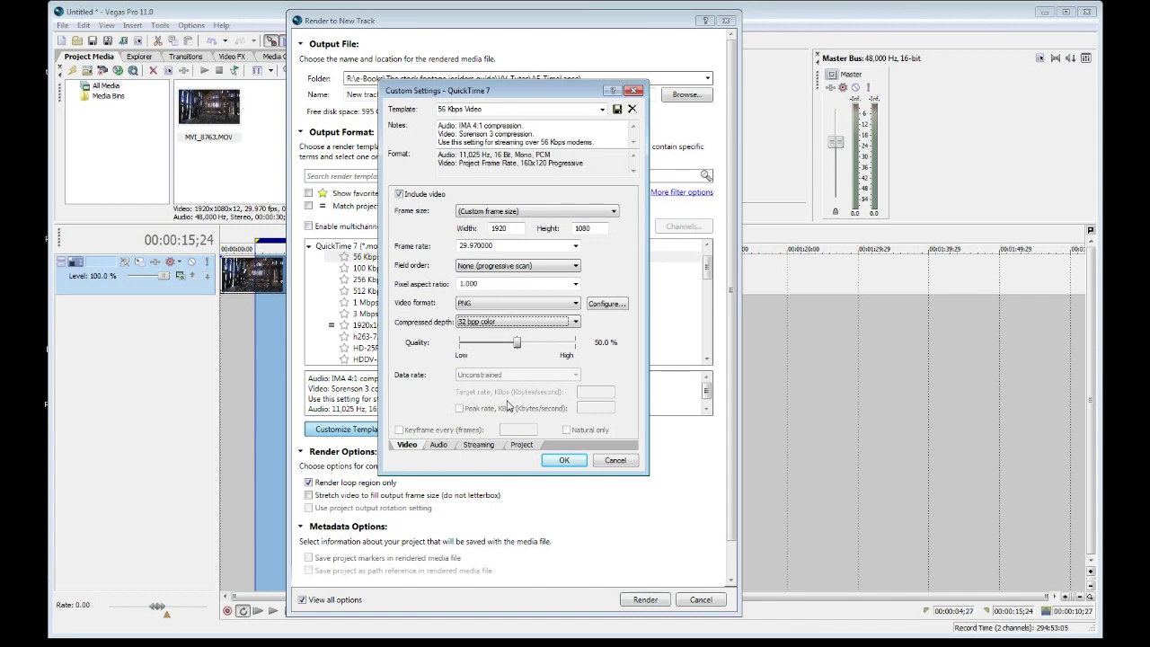
left_click(600, 304)
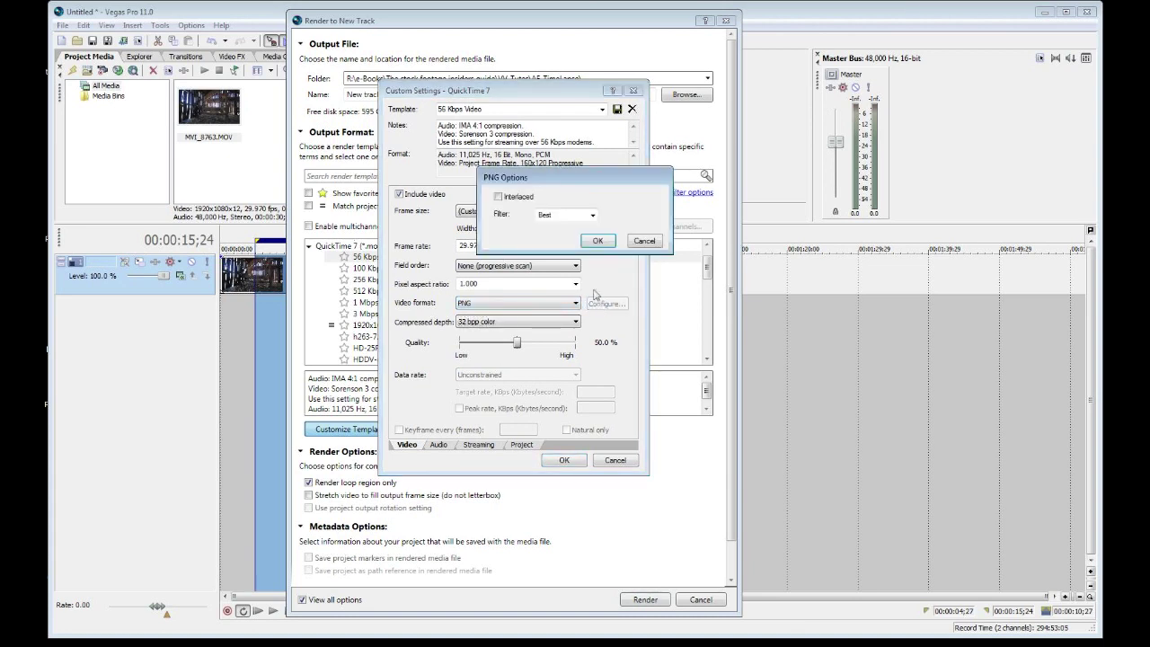
left_click(592, 216)
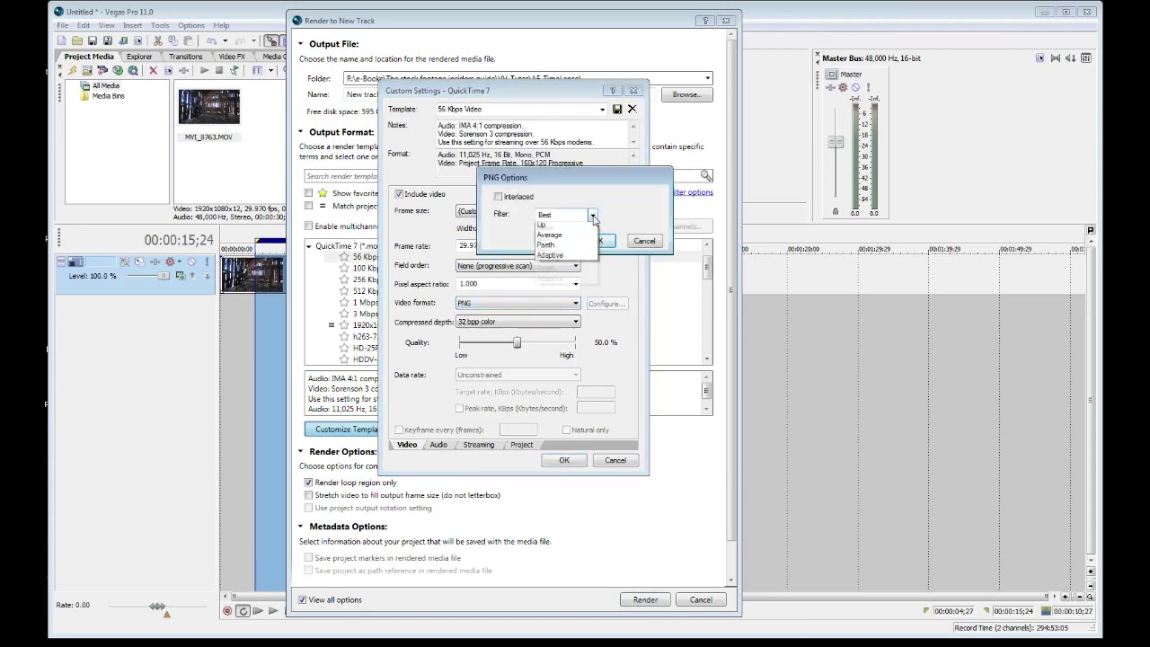
left_click(592, 216)
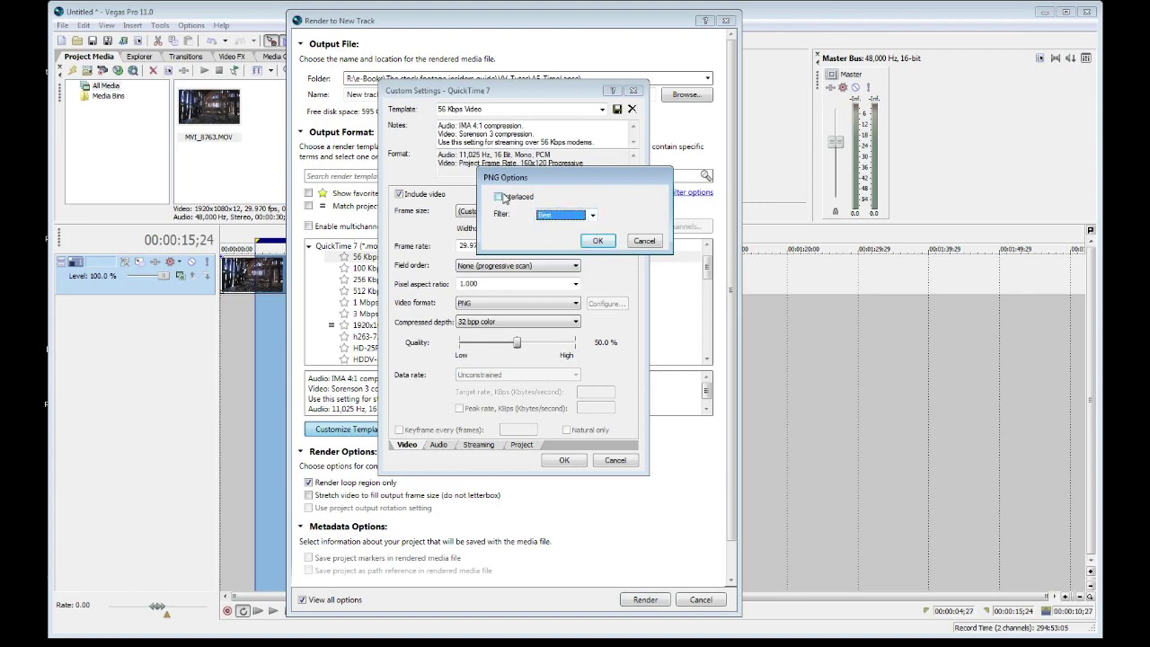
left_click(597, 241)
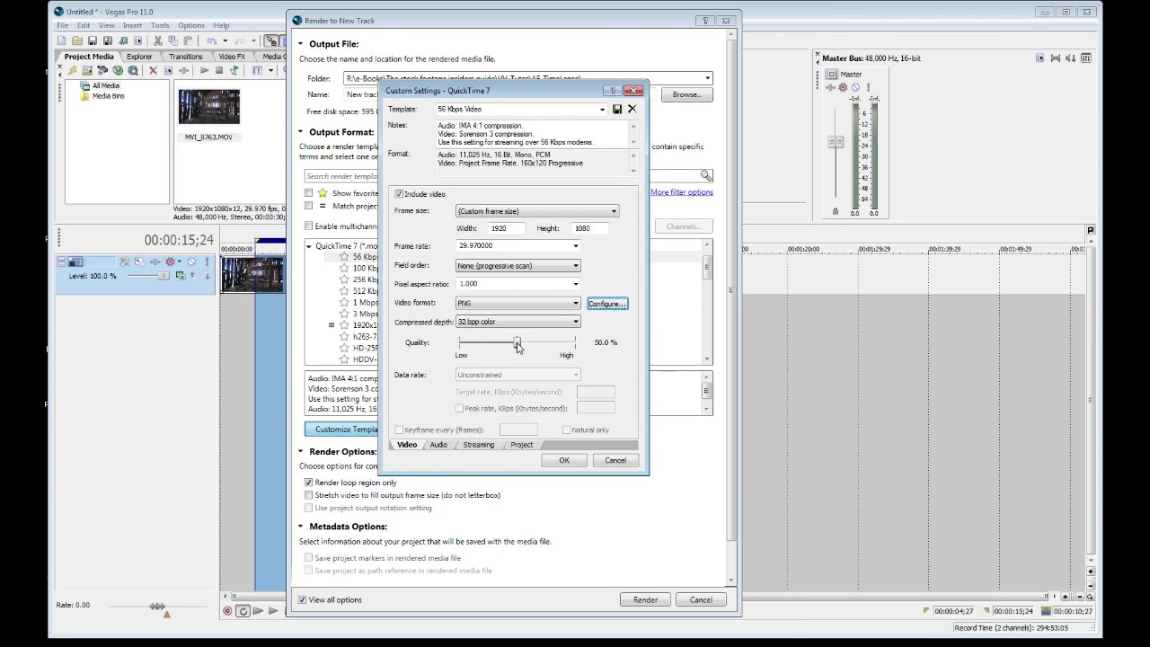
- Adjust the Quality slider up from 50.0% and settle it at 84.1%
left_click_drag(517, 347, 563, 342)
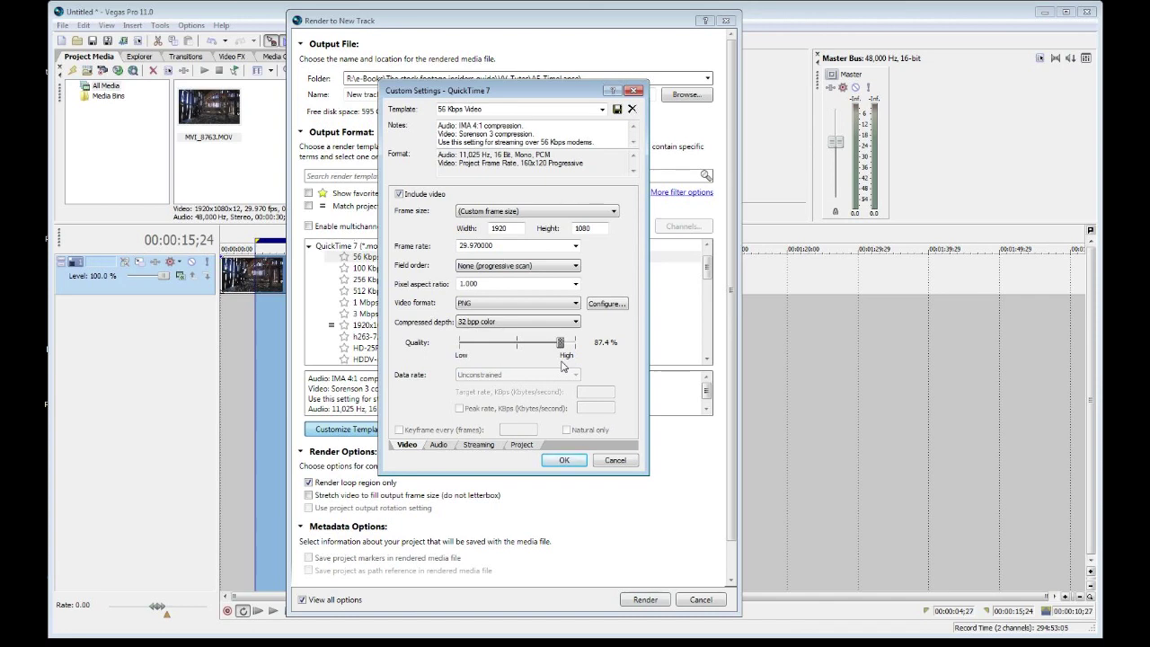
left_click_drag(564, 347, 556, 348)
left_click_drag(556, 348, 562, 350)
left_click_drag(564, 349, 564, 350)
left_click_drag(564, 346, 554, 350)
left_click_drag(554, 349, 557, 349)
- Set the video format to Photo - JPEG and the frame size to High Definition (1920x1080)
left_click(575, 304)
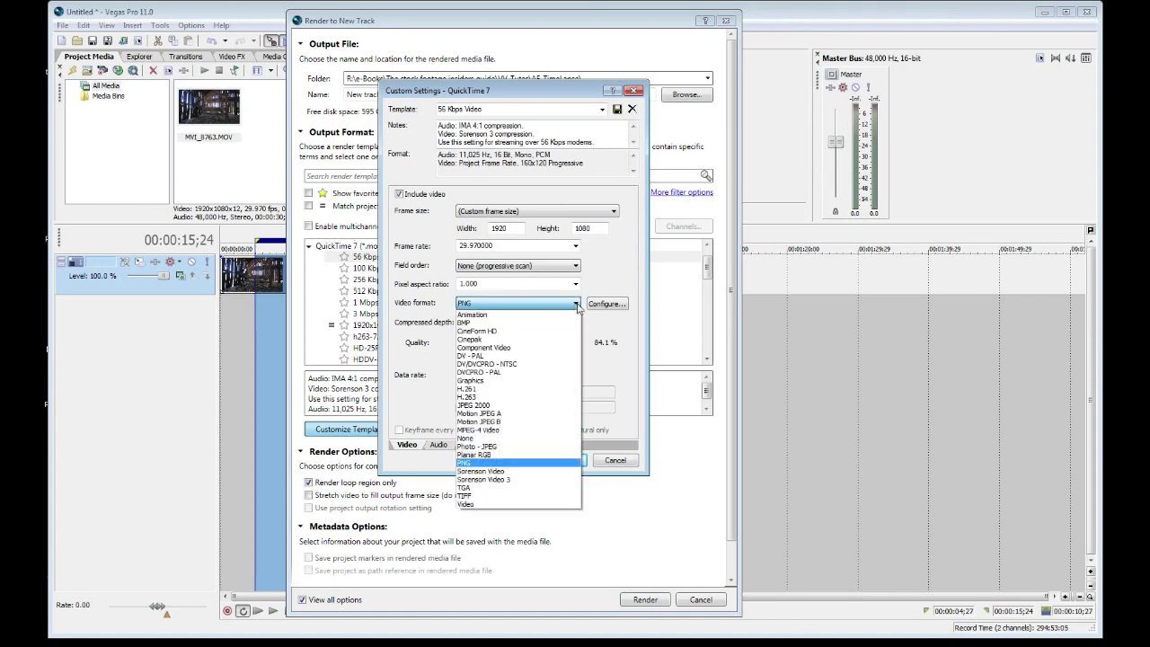
left_click(503, 446)
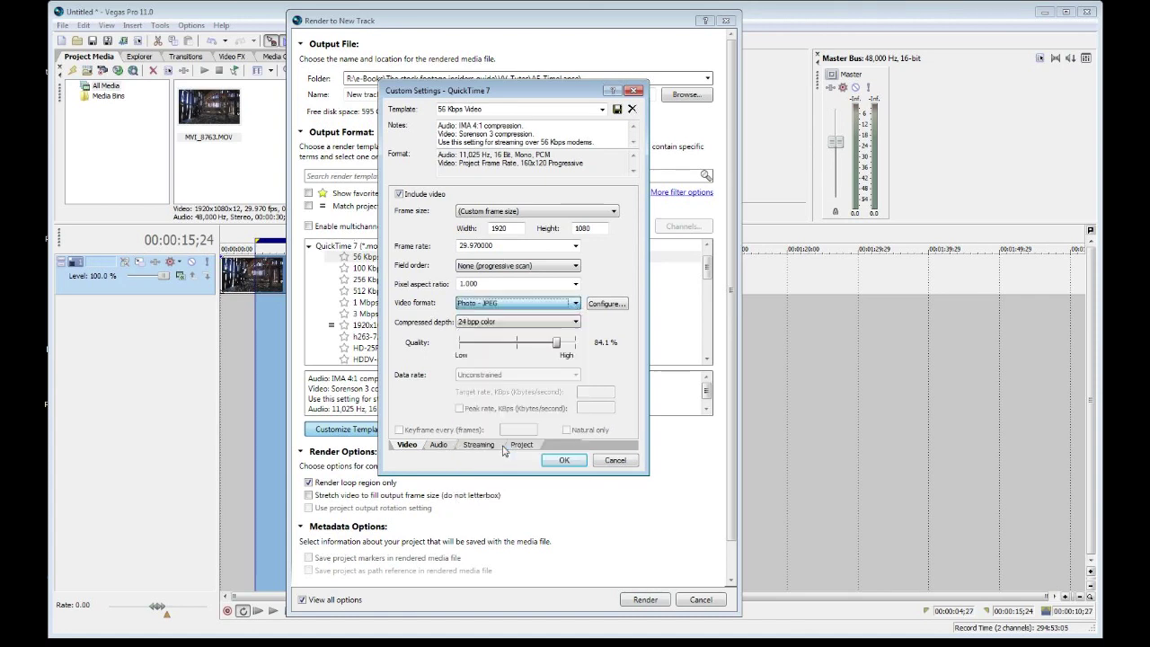
key("Tab")
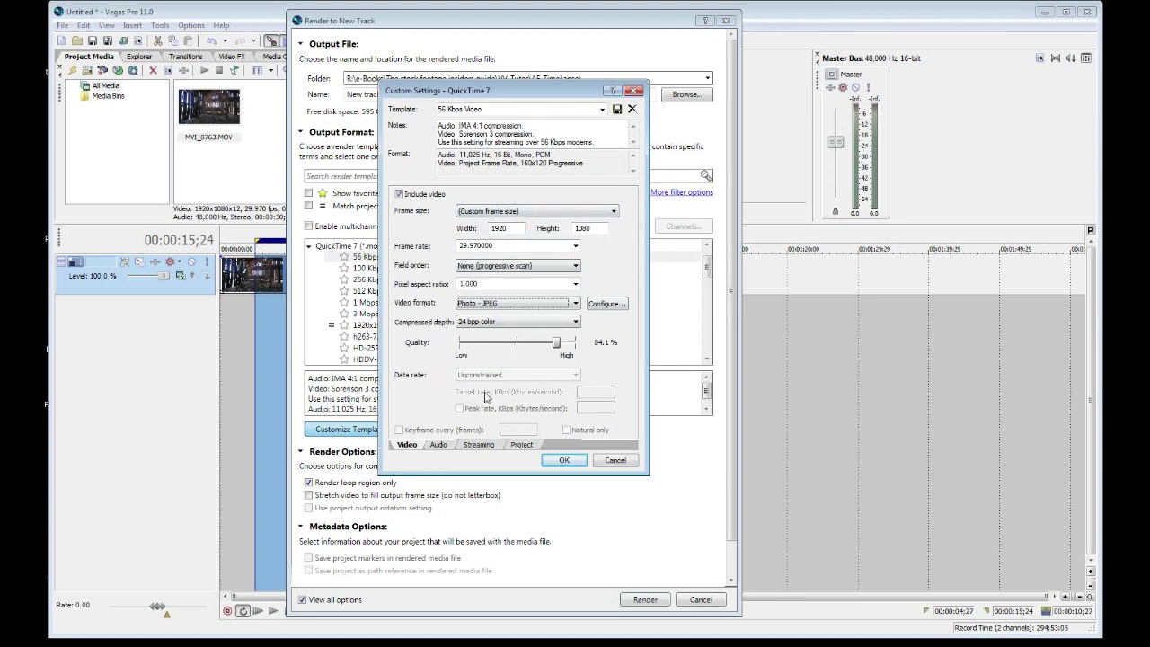
left_click(615, 212)
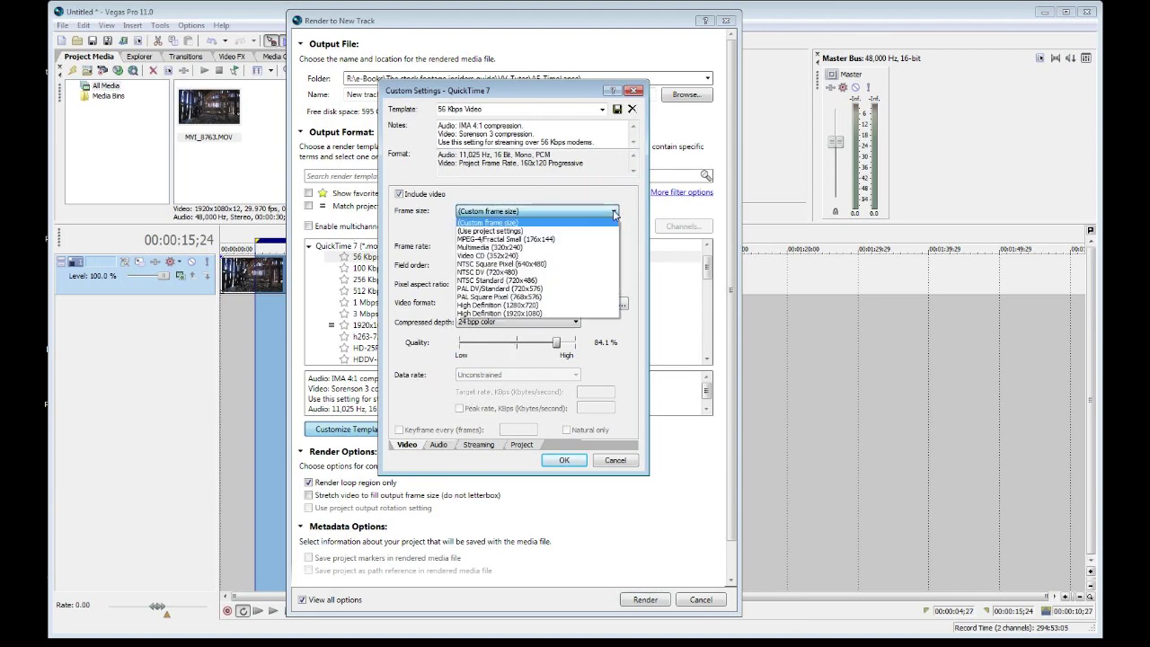
left_click(586, 312)
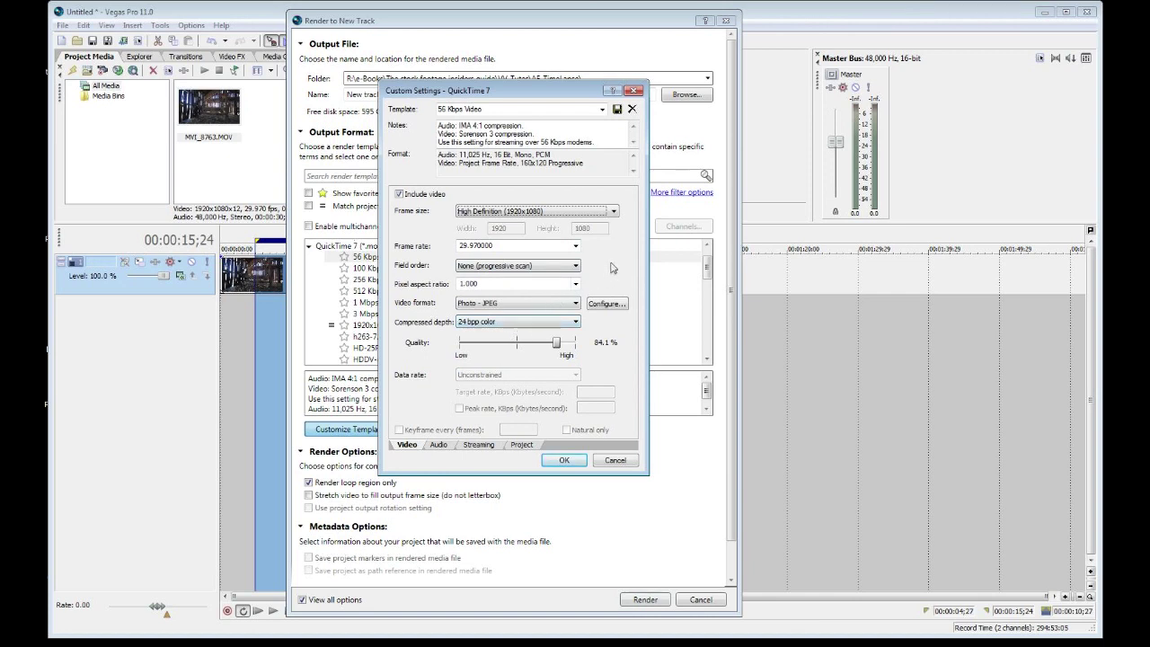
left_click(468, 109)
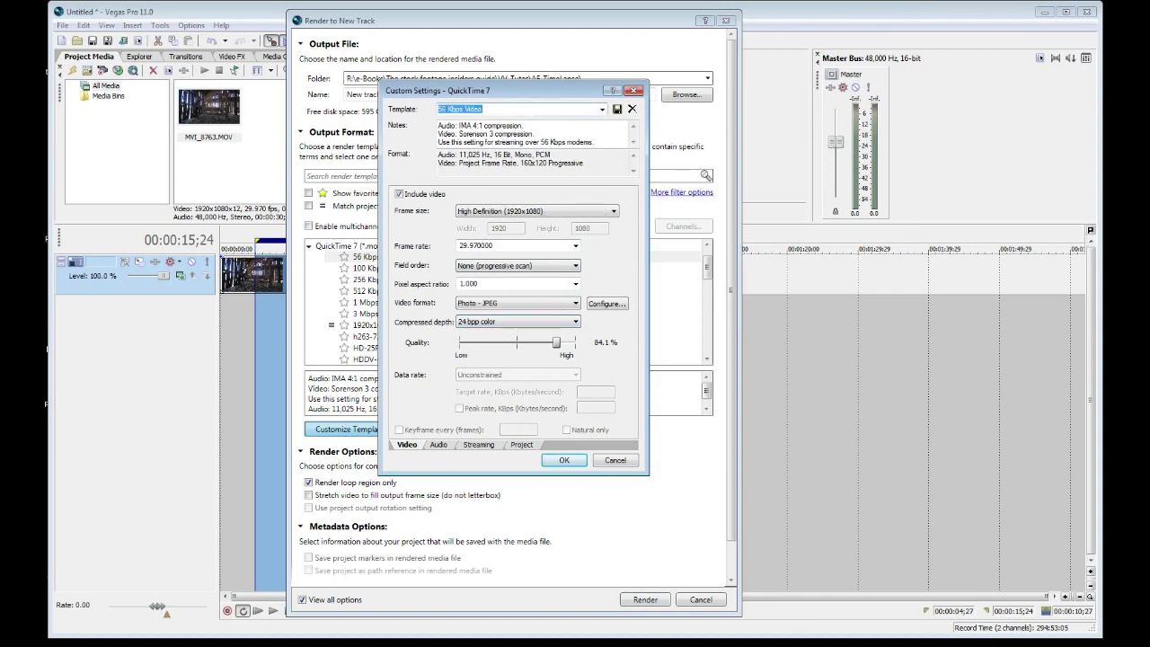
- Name the template 'Agency-HD-P' and change its notes to 'No Audio - HD NTSC'
type("Agency-HD-P")
left_click_drag(595, 142, 414, 121)
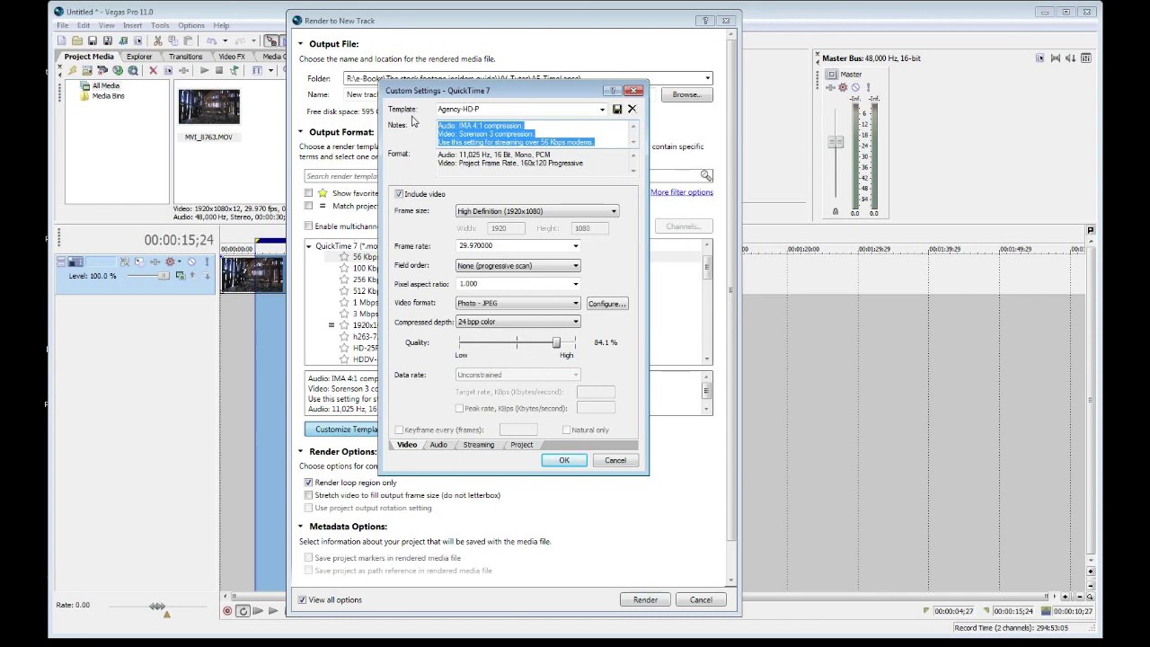
type("No ")
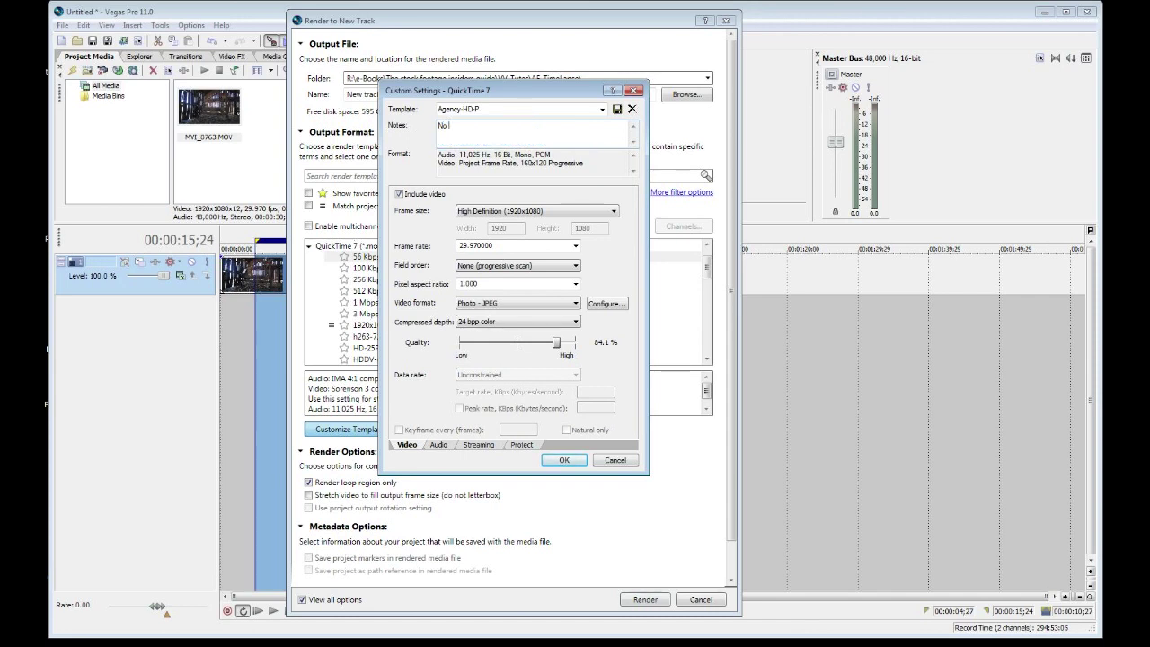
type("Audio - HD NTSC")
left_click(442, 449)
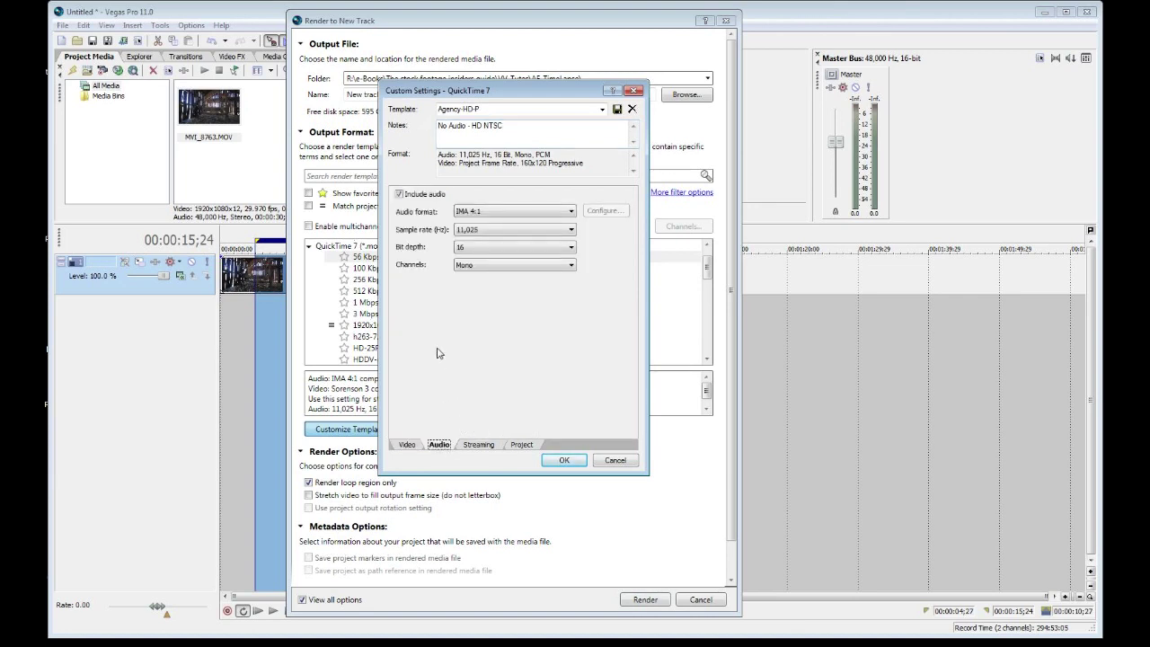
- Uncheck Include audio and save the Agency-HD-P template
left_click(399, 195)
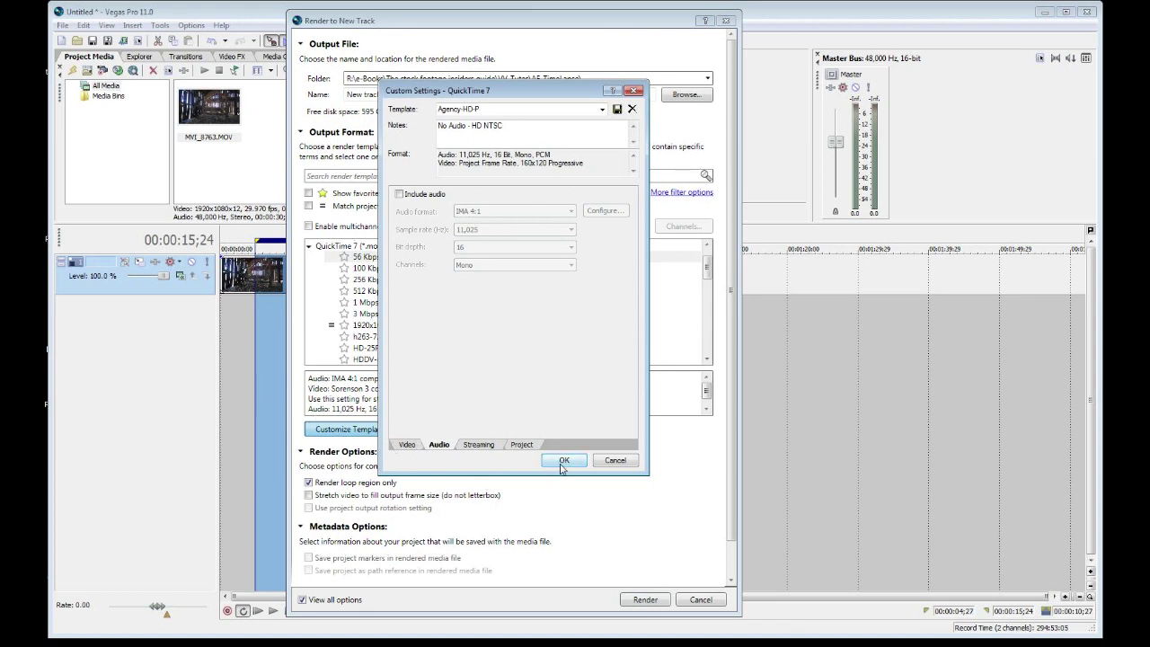
left_click(409, 444)
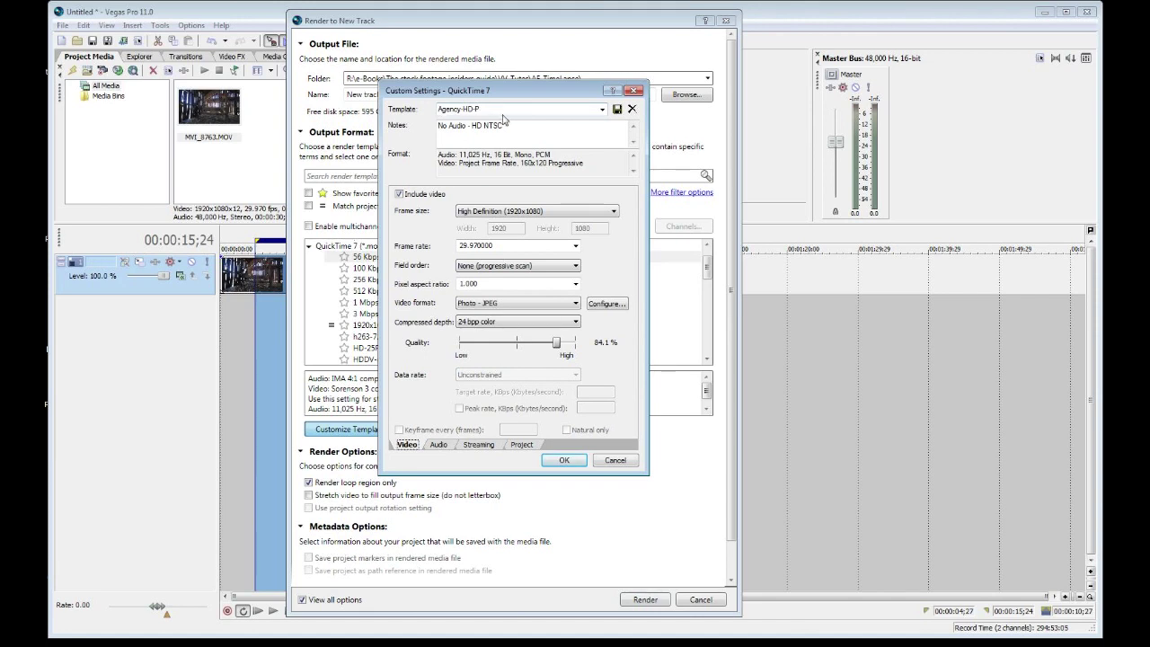
left_click(617, 109)
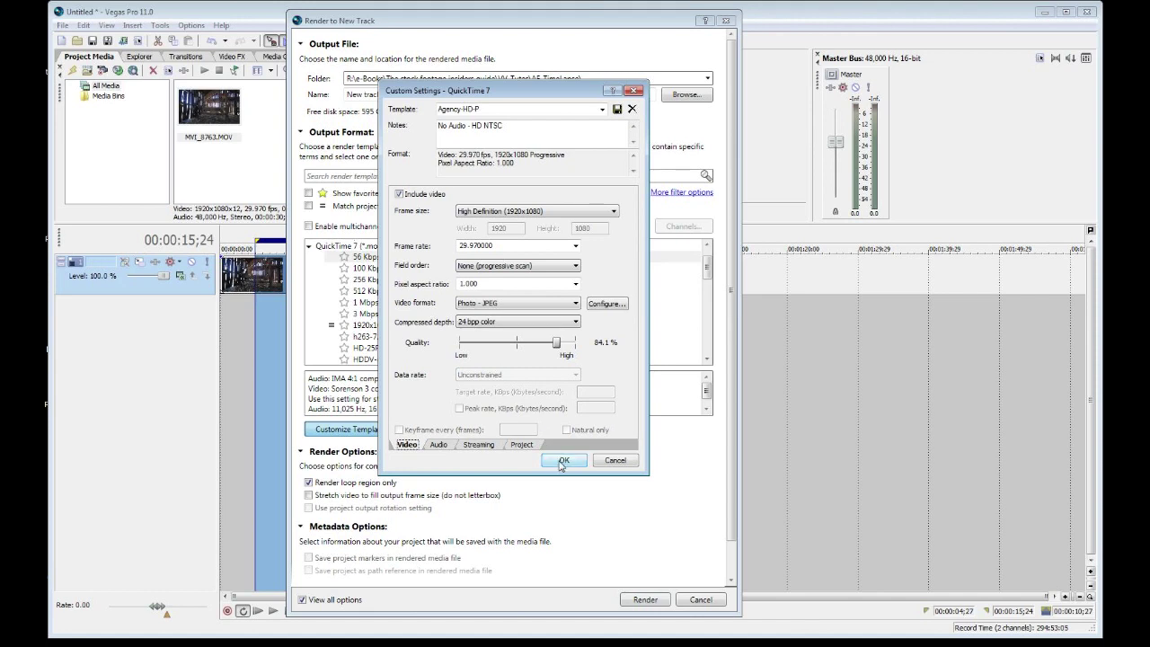
- Accept the custom settings so Agency-HD-P becomes the chosen QuickTime 7 template
left_click(563, 462)
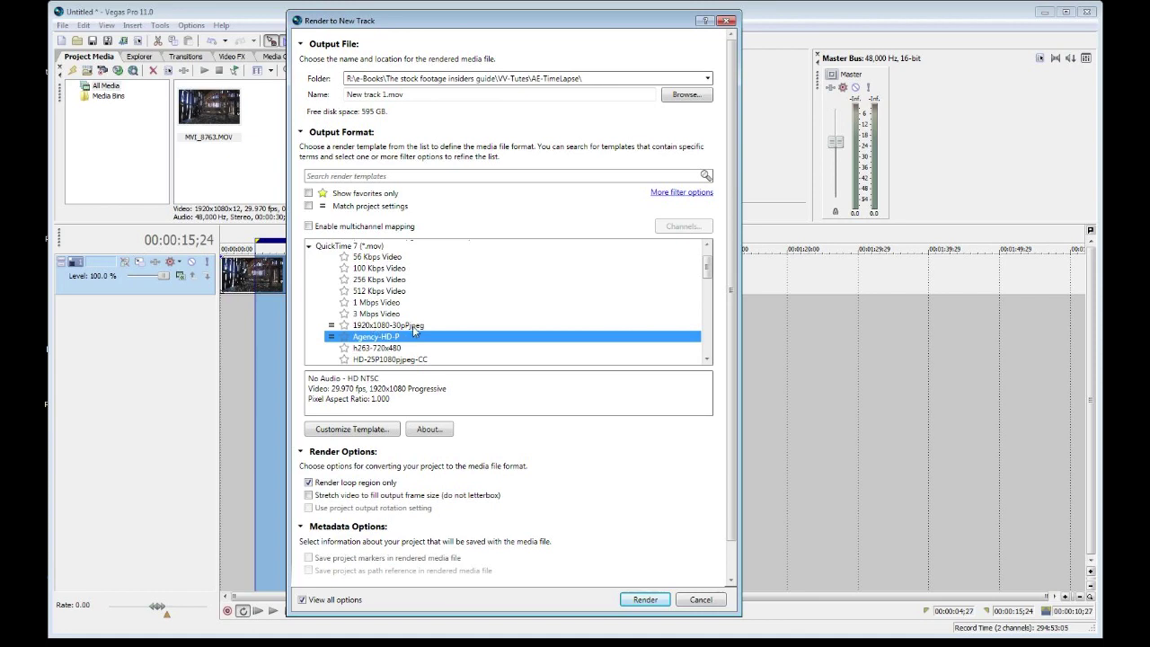
left_click(412, 325)
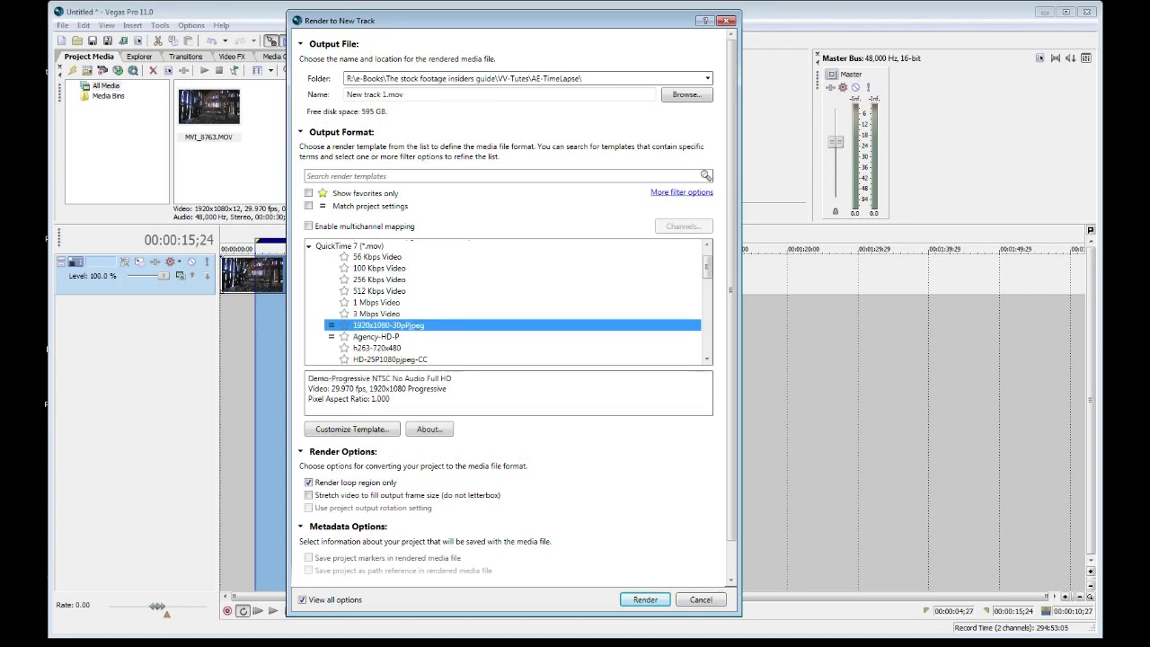
left_click(363, 430)
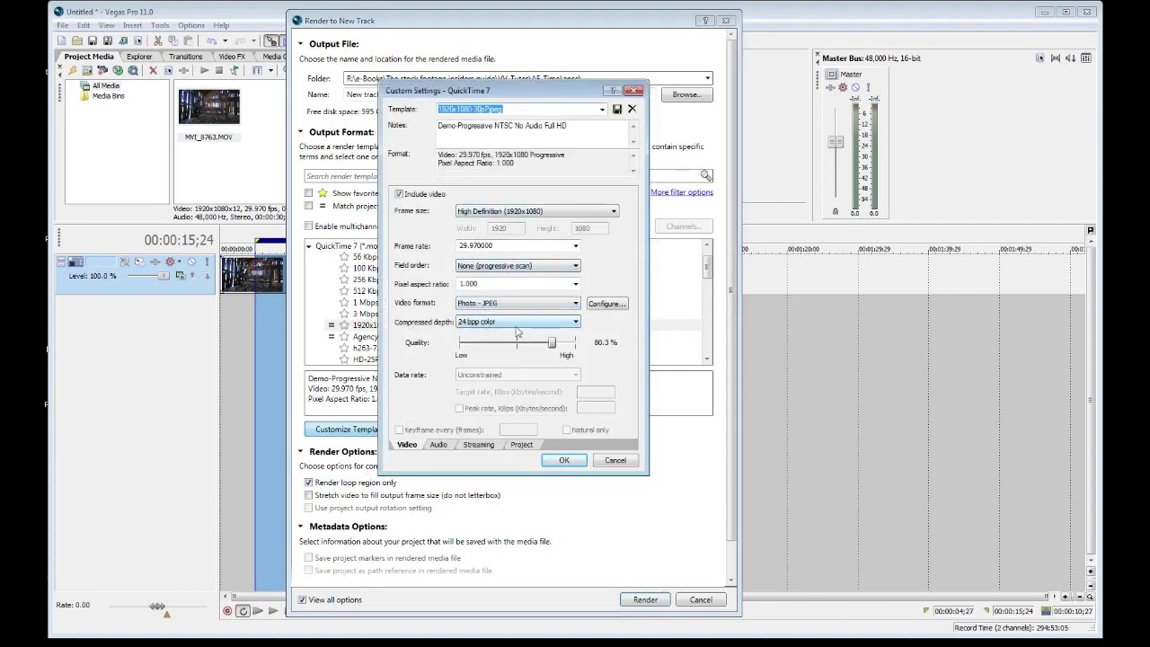
left_click(564, 461)
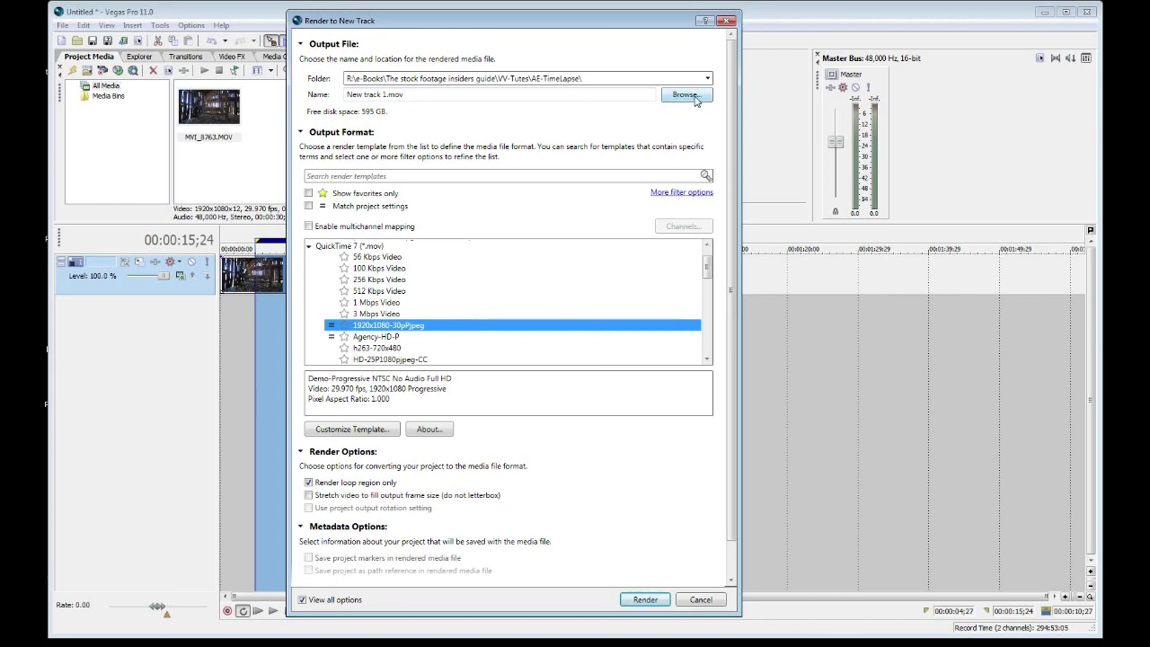
left_click(424, 337)
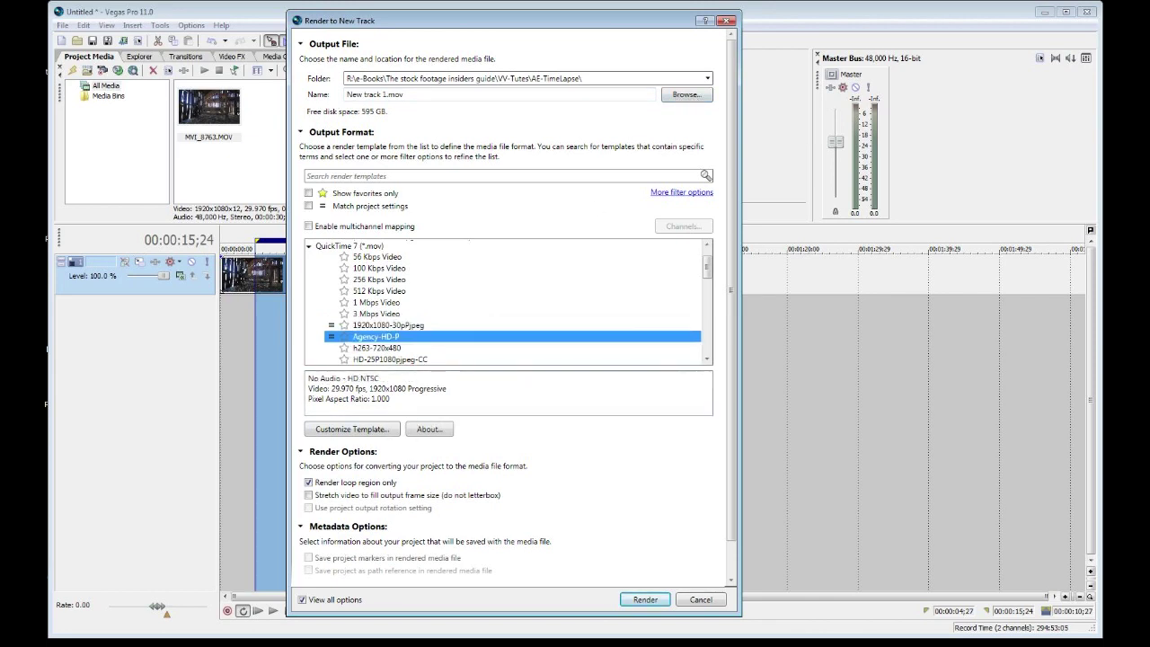
left_click(687, 94)
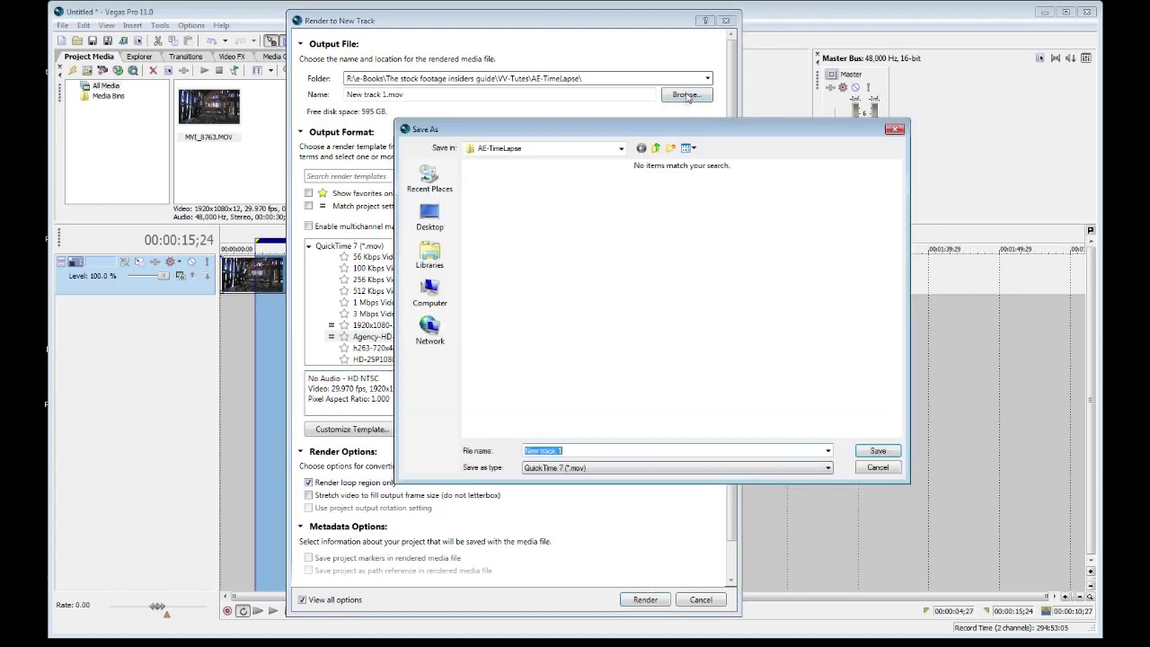
- Go to F:\stock raw\raw-from T2i and create a new folder there
left_click(622, 148)
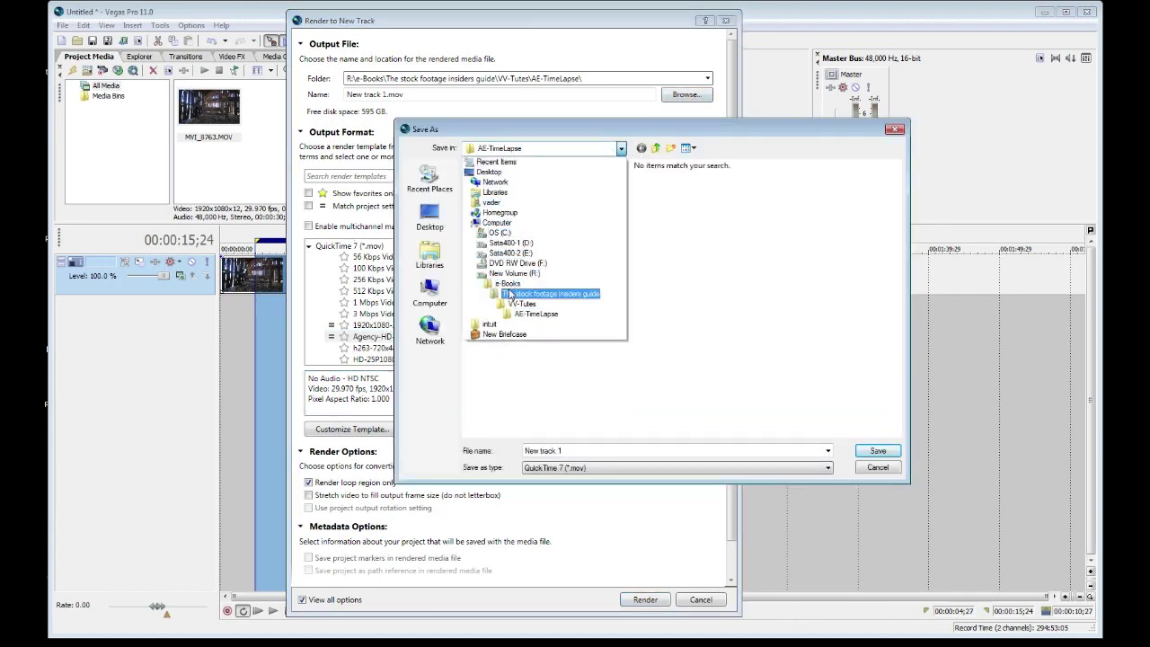
left_click(521, 275)
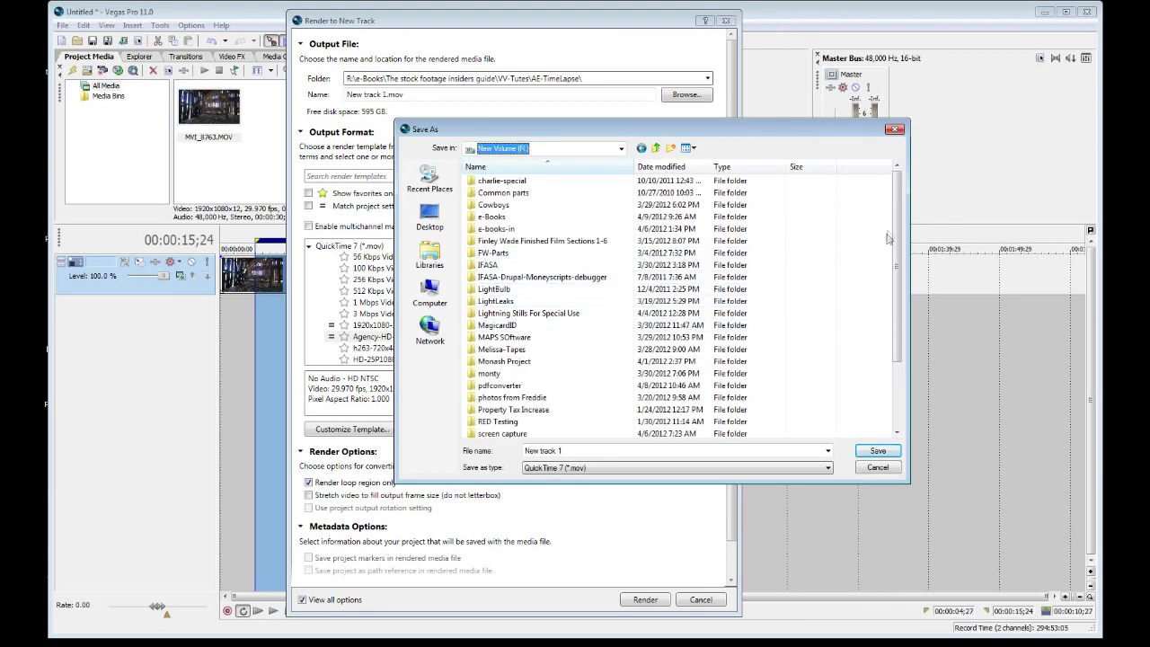
left_click_drag(892, 232, 891, 284)
double_click(494, 375)
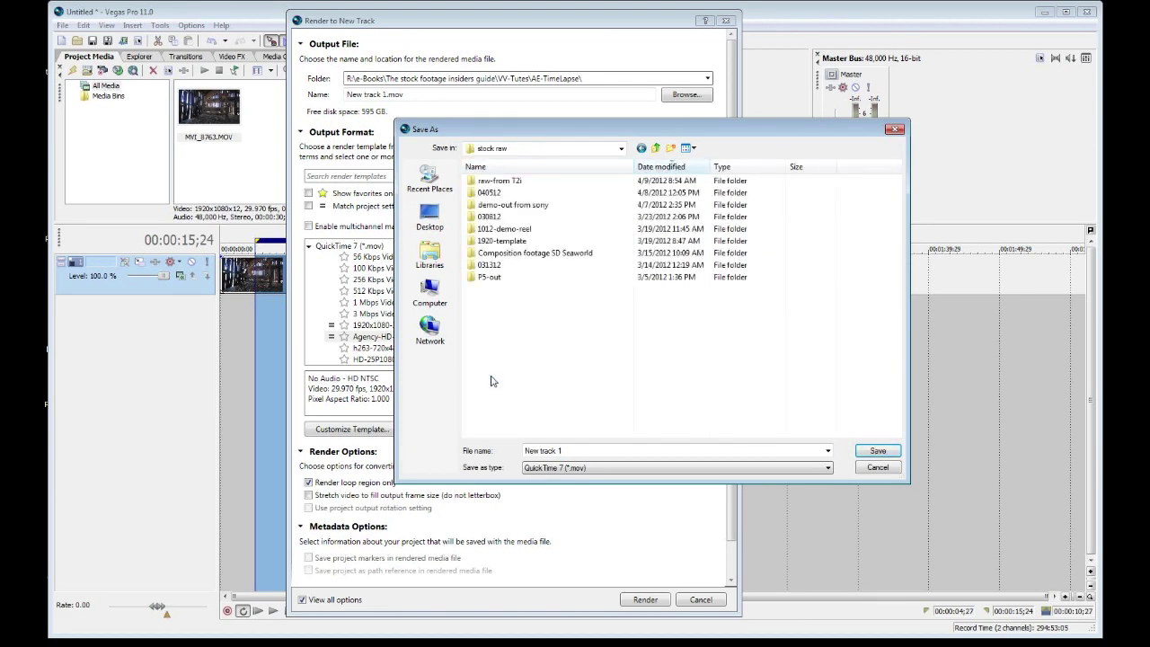
double_click(503, 181)
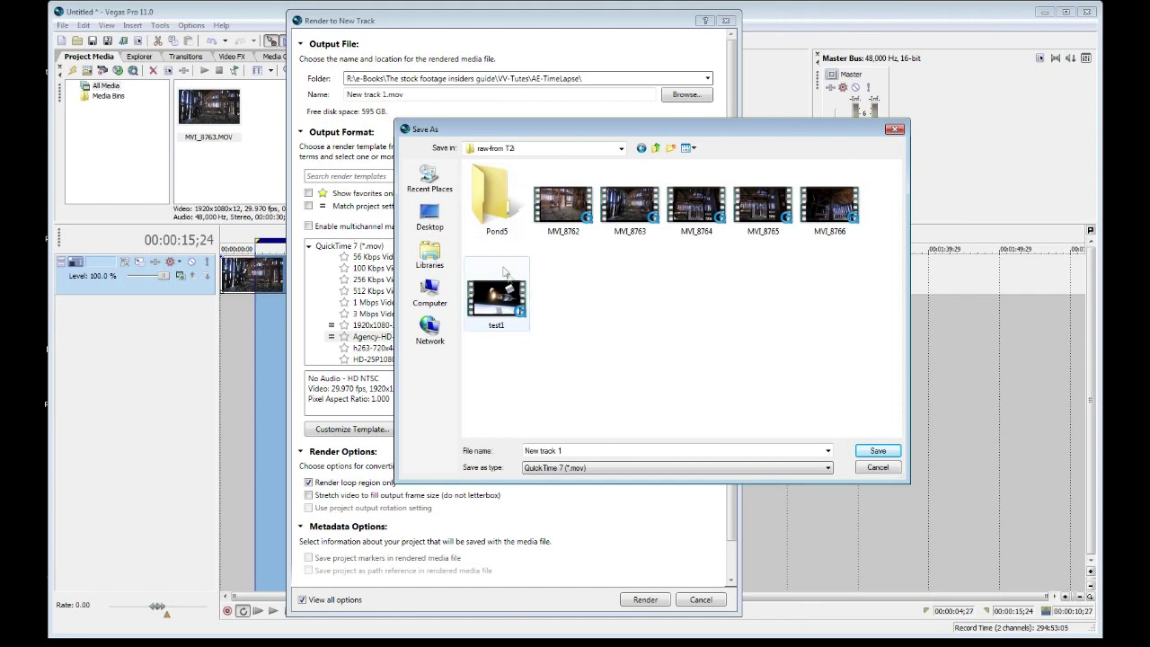
left_click(671, 147)
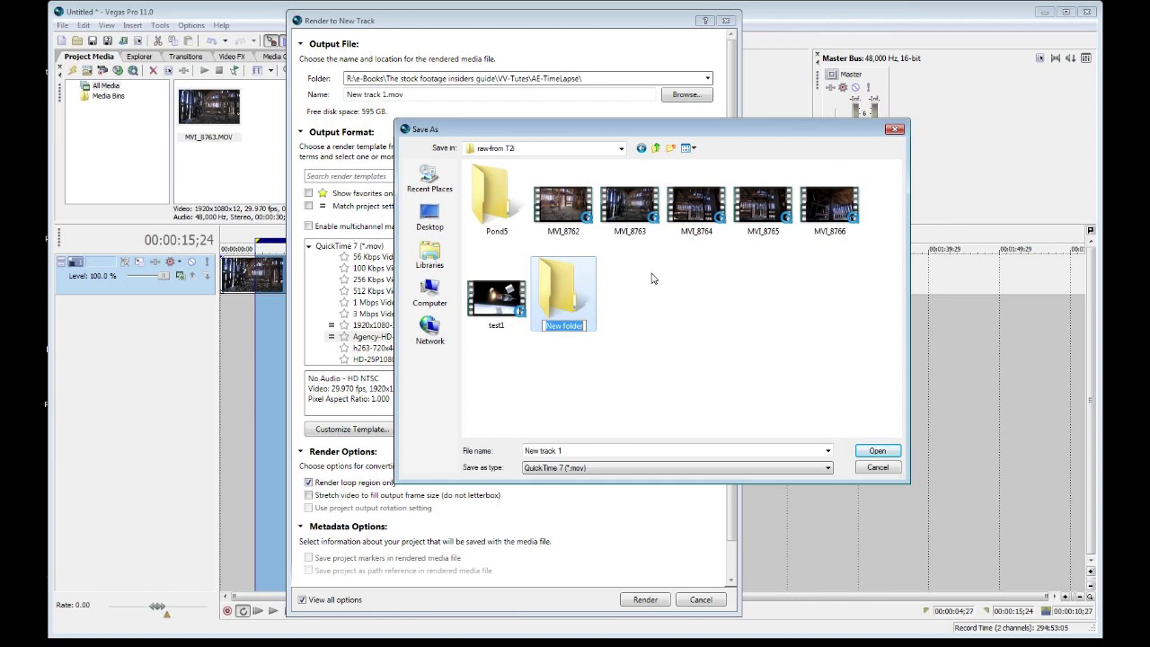
- Rename the new folder to 'ClipCanvas'
type("Renders")
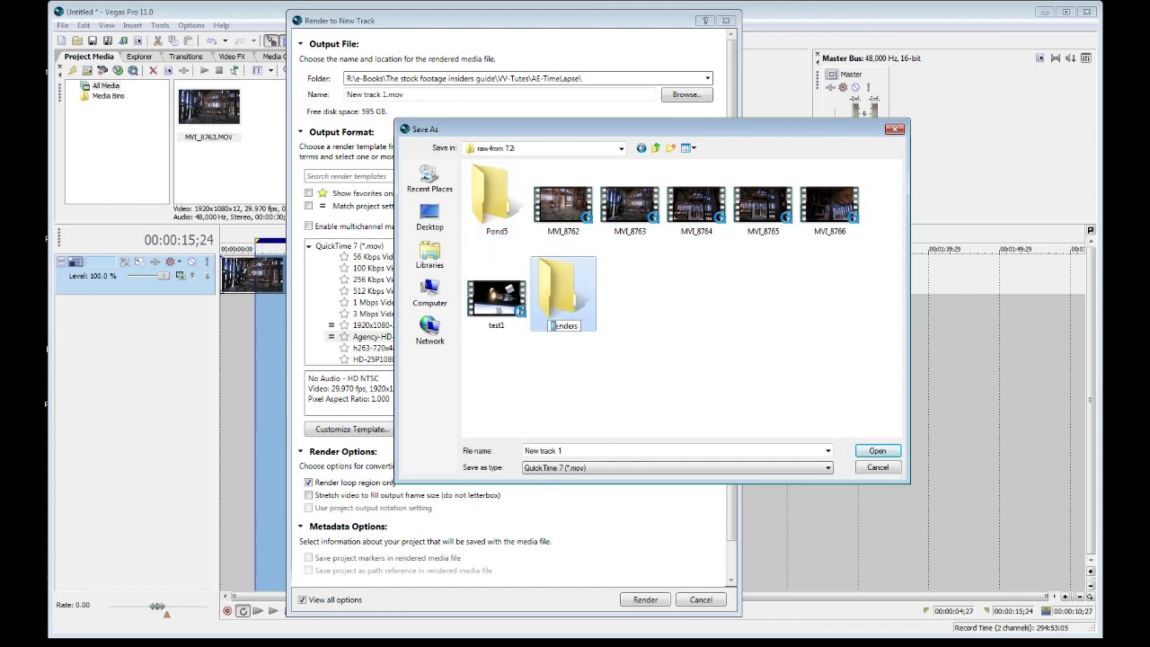
double_click(557, 325)
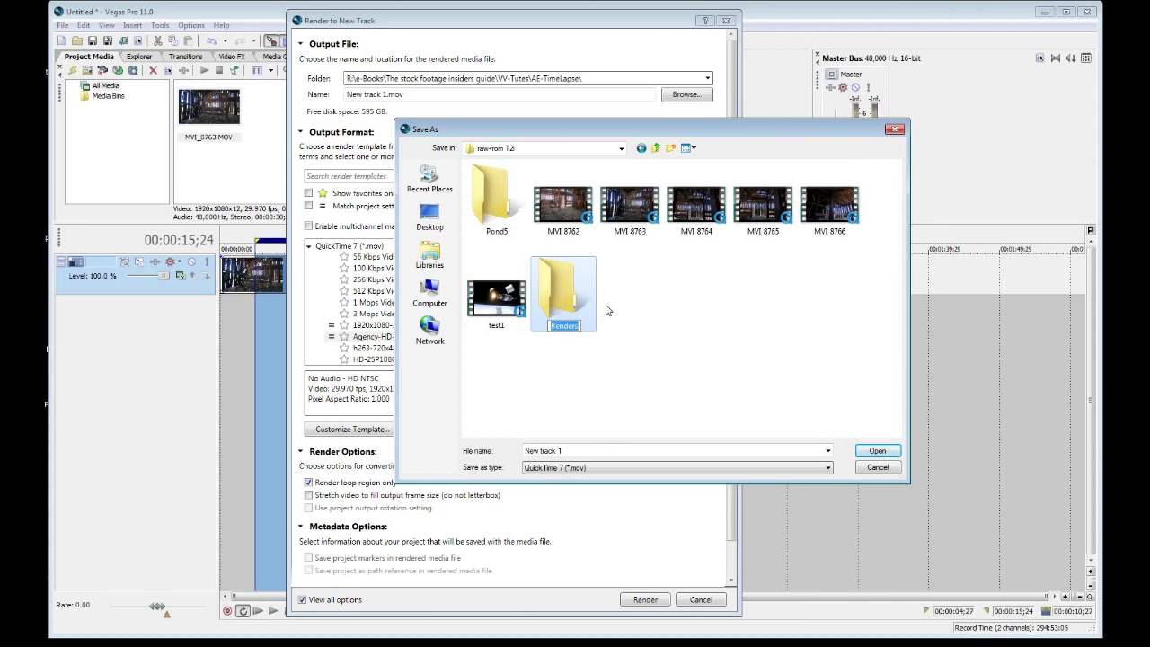
type("ClipCanva")
key("BackSpace")
type("as")
key("Return")
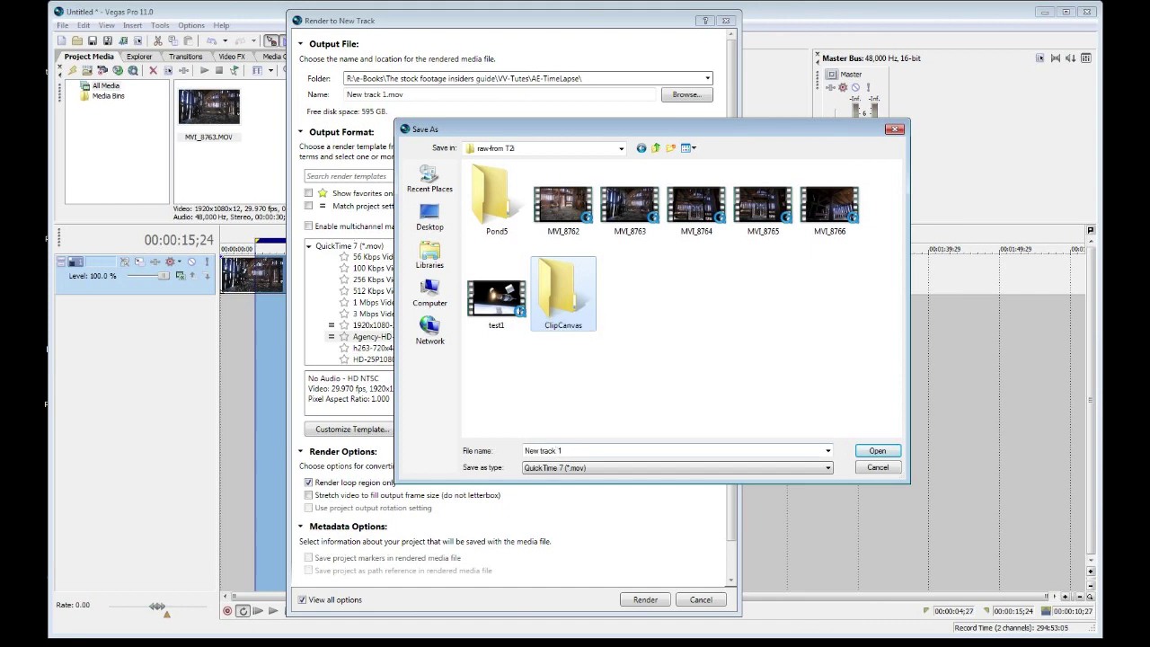
- Open the ClipCanvas folder and enter clip1 as the output file name
left_click(539, 450)
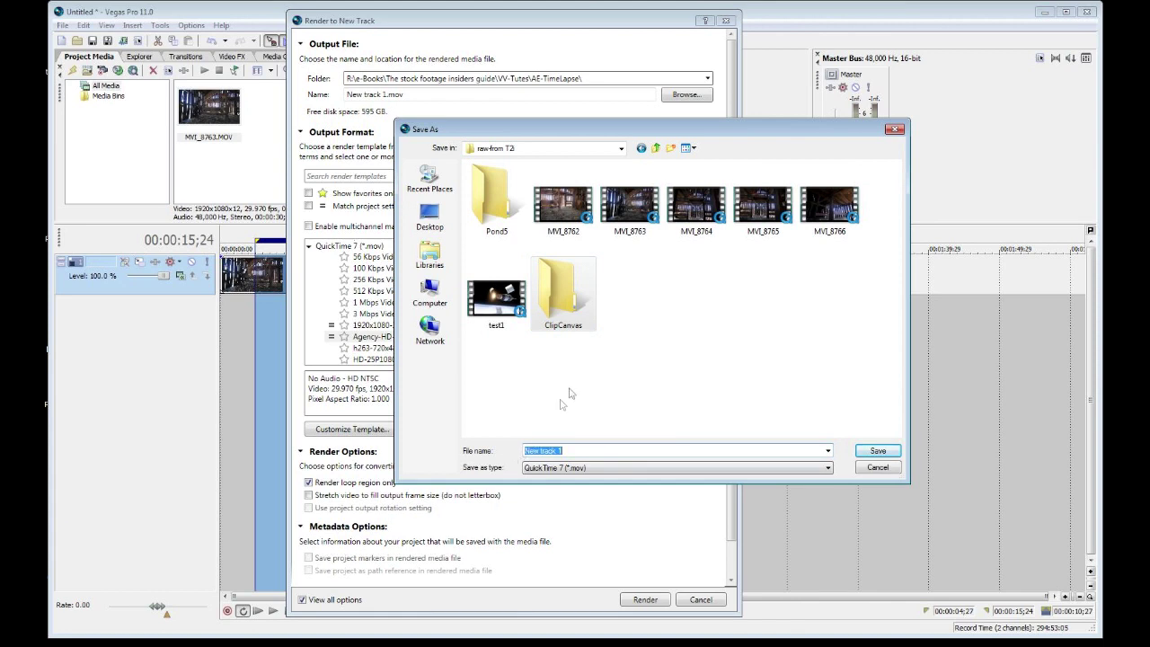
double_click(595, 301)
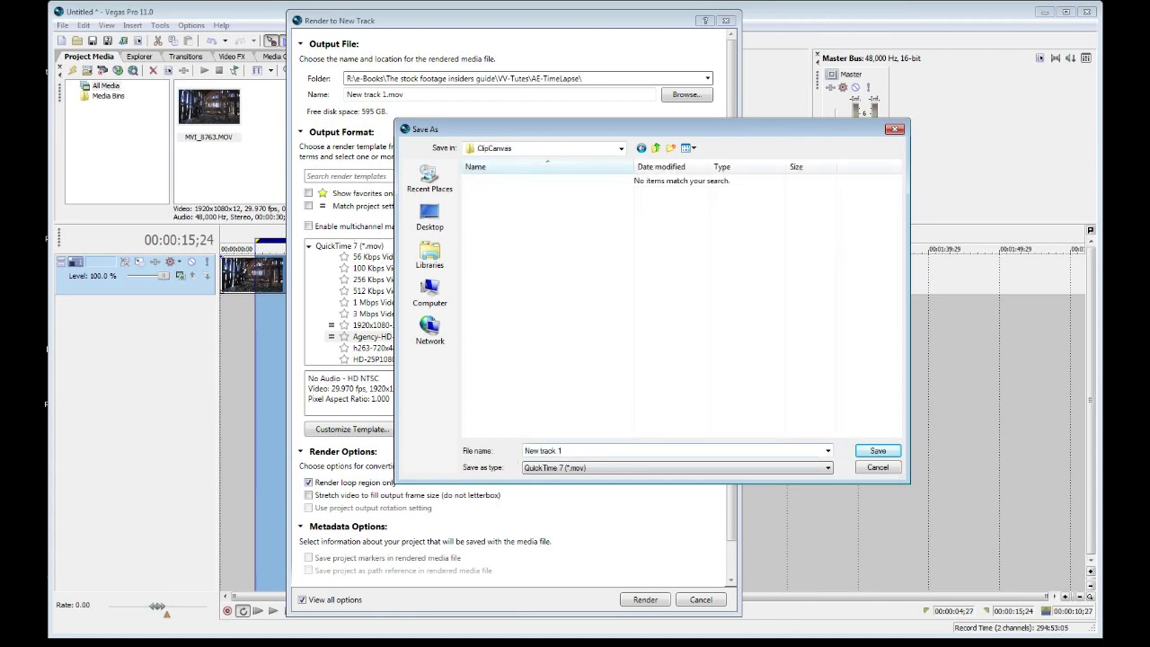
left_click(558, 450)
type("clip1")
- Save as clip1 and render the loop region to clip1.mov
left_click(877, 450)
left_click(645, 599)
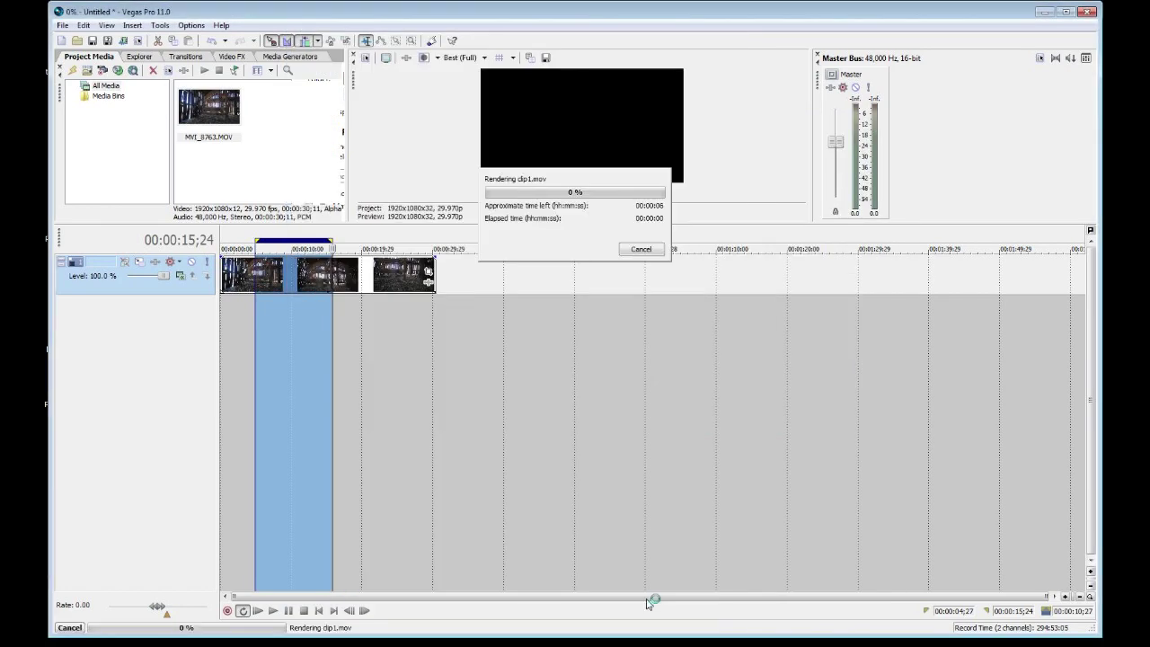